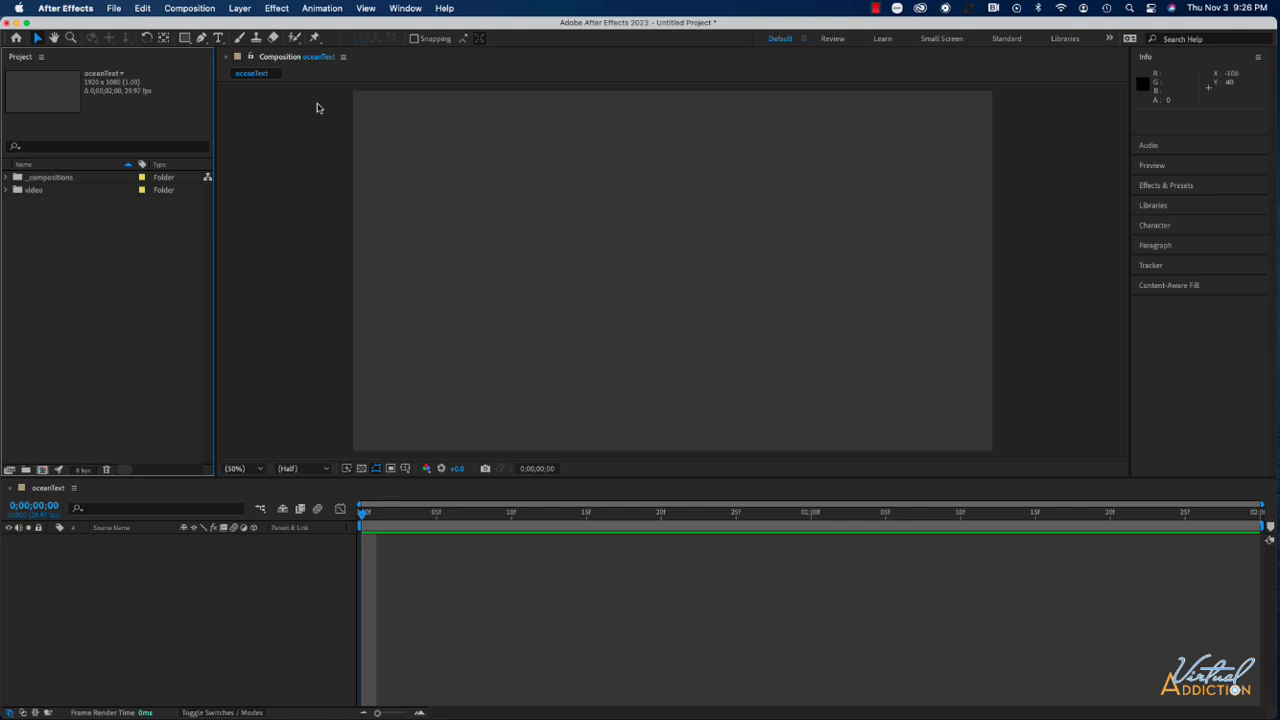
Create a new text layer reading 'Ocean sealife' on two lines.
left_click(219, 38)
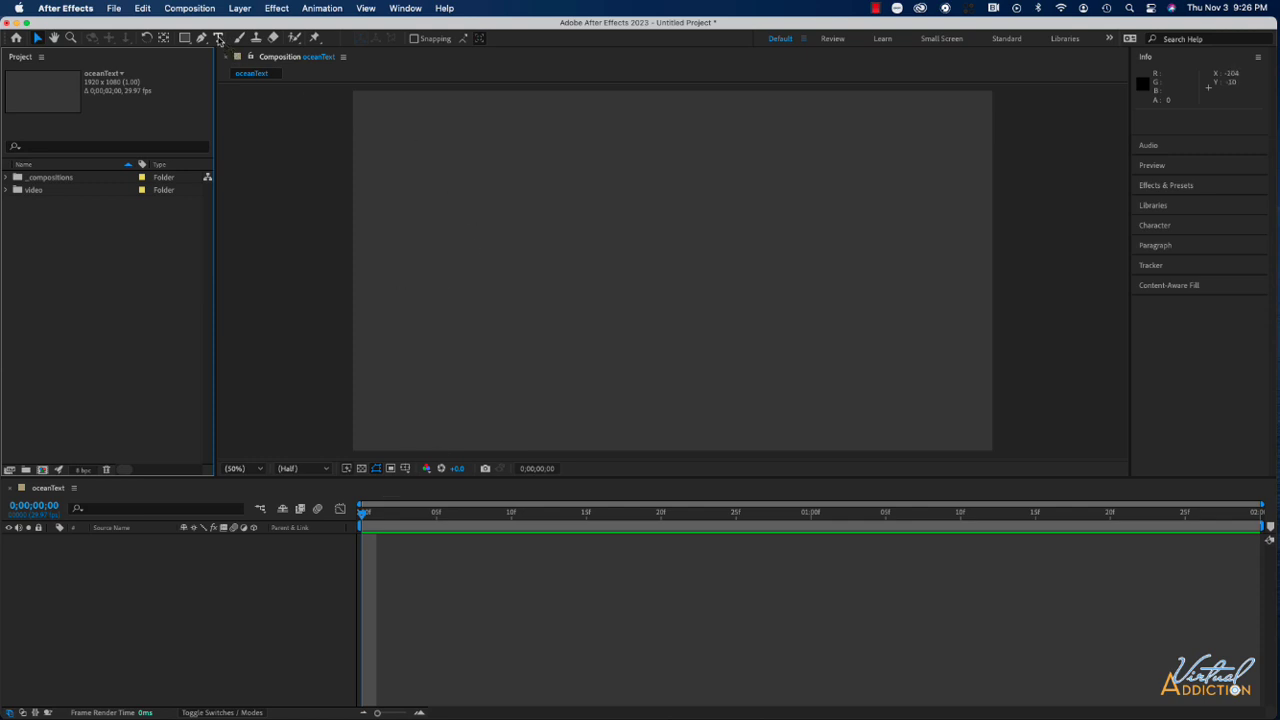
left_click(540, 186)
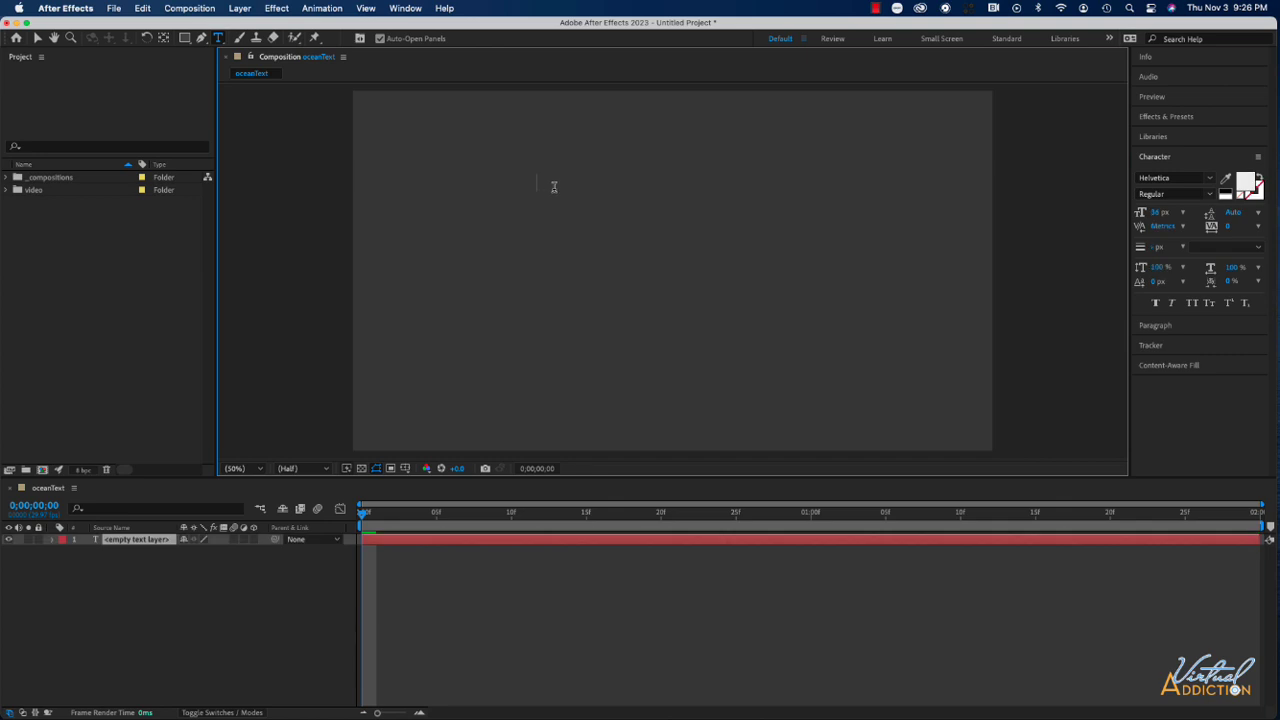
type("Ocean sealife")
Centre-align both lines of the text in the Paragraph panel.
left_click_drag(576, 200, 528, 177)
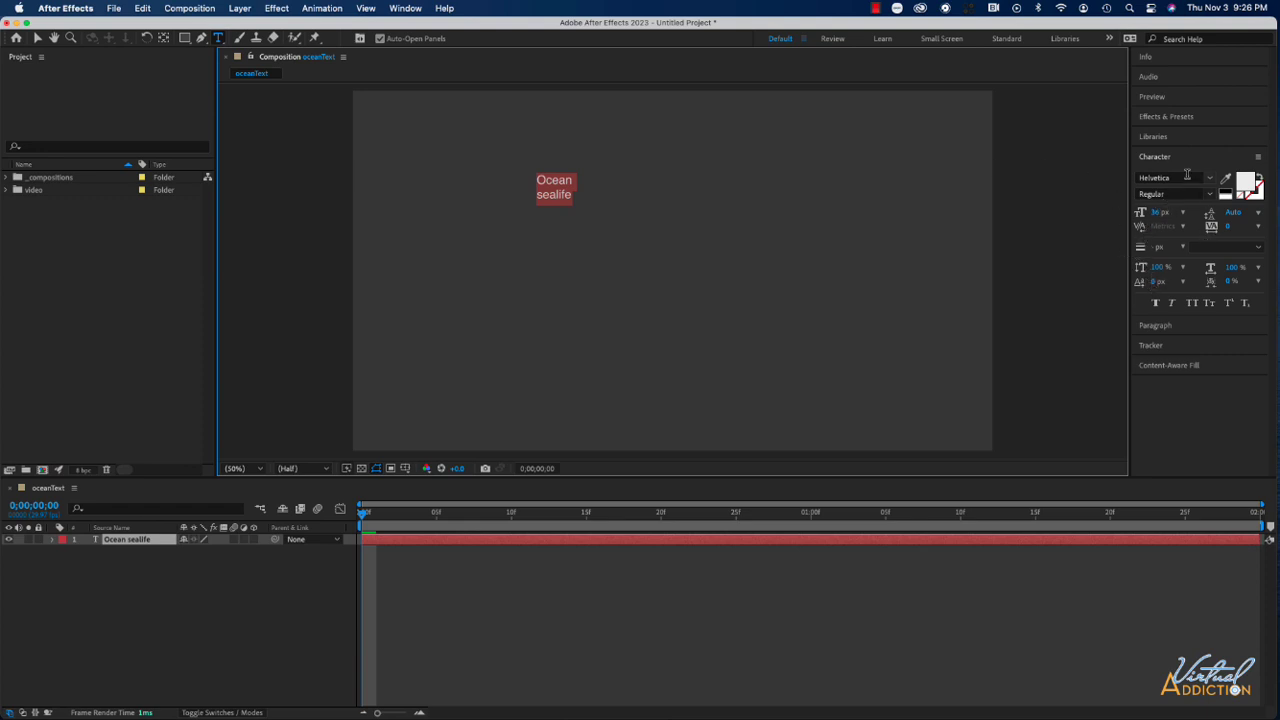
left_click(1155, 325)
left_click(1160, 197)
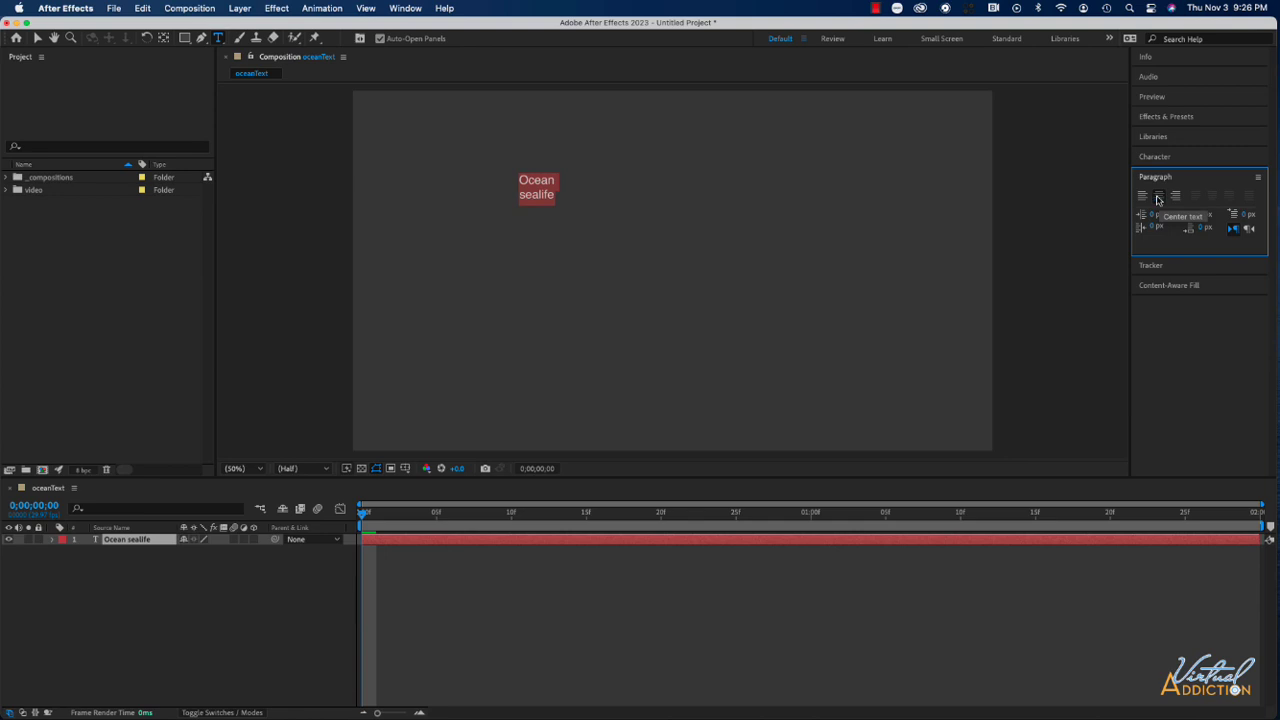
Set the text font to Avenir Heavy at about 203 px.
left_click(1160, 158)
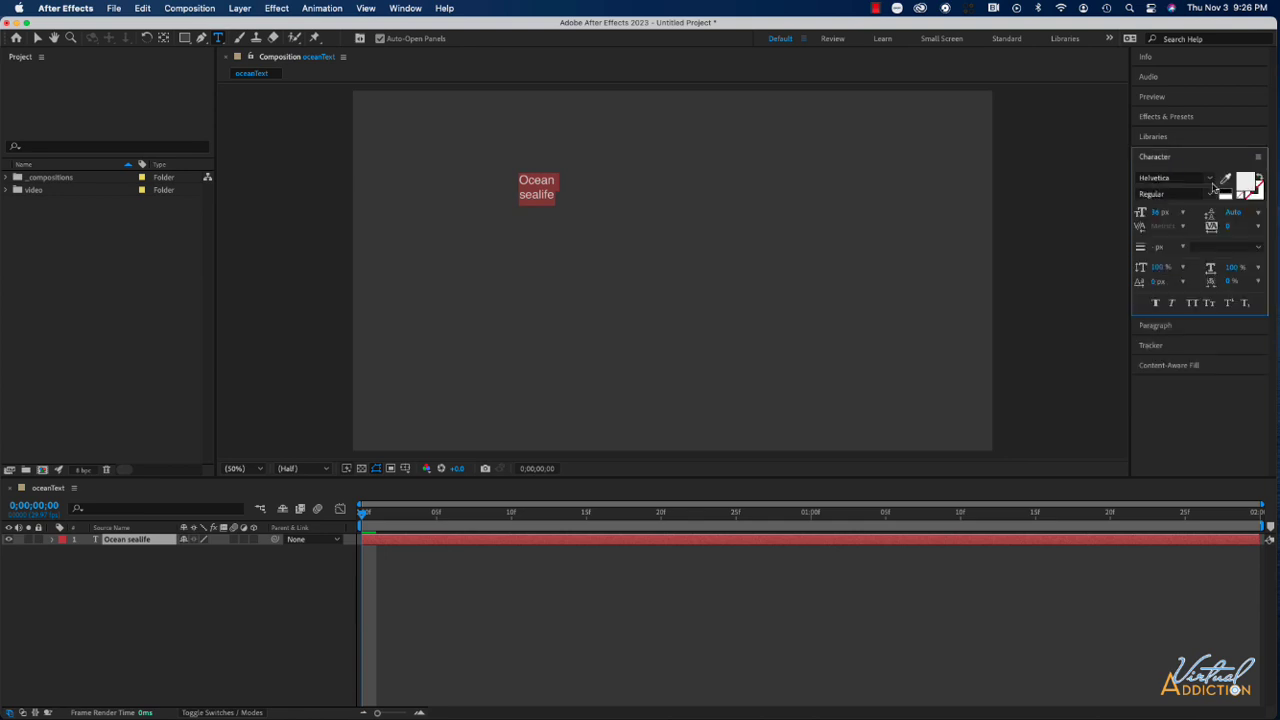
left_click(1210, 178)
scroll(1129, 288, "up", 20)
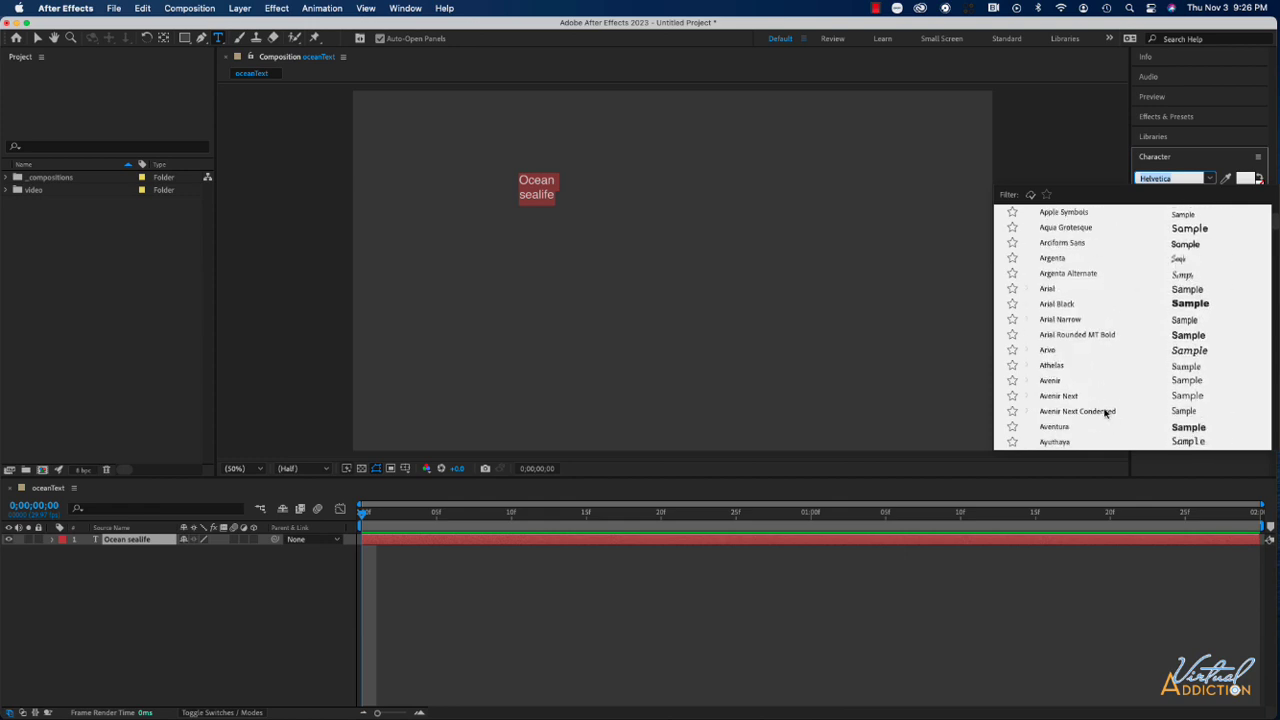
left_click(1058, 381)
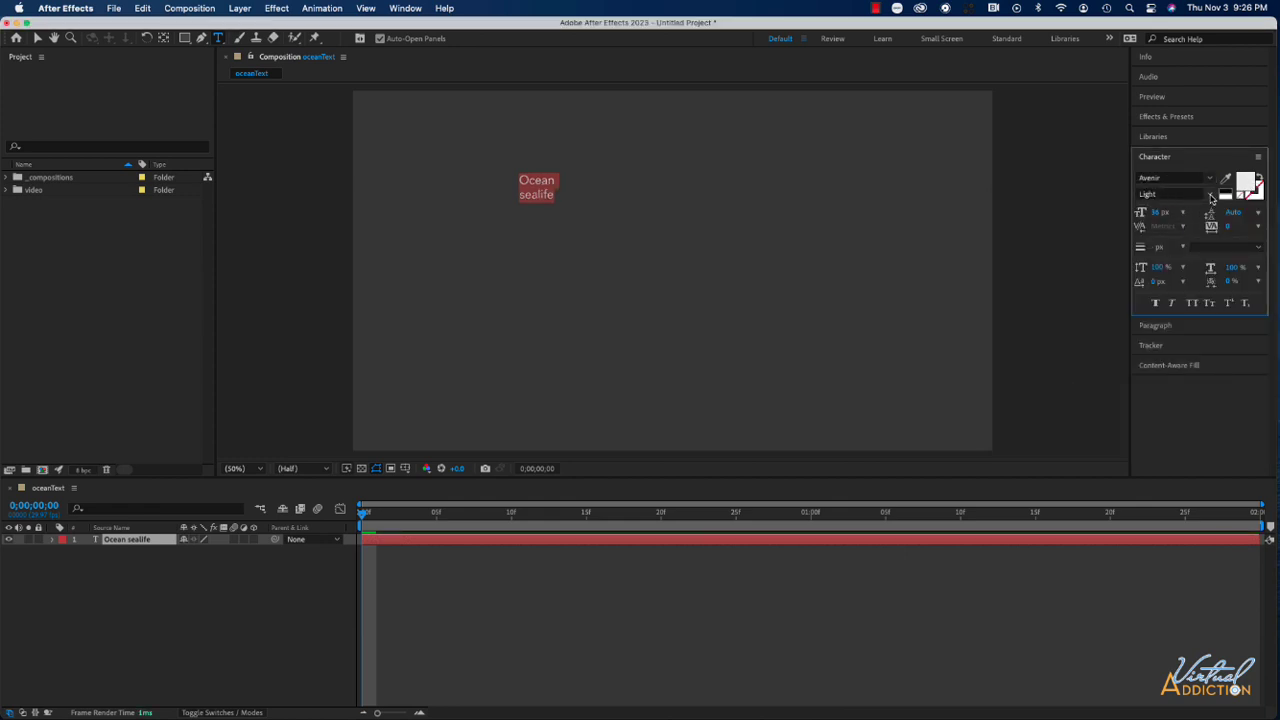
left_click(1212, 195)
left_click(1159, 355)
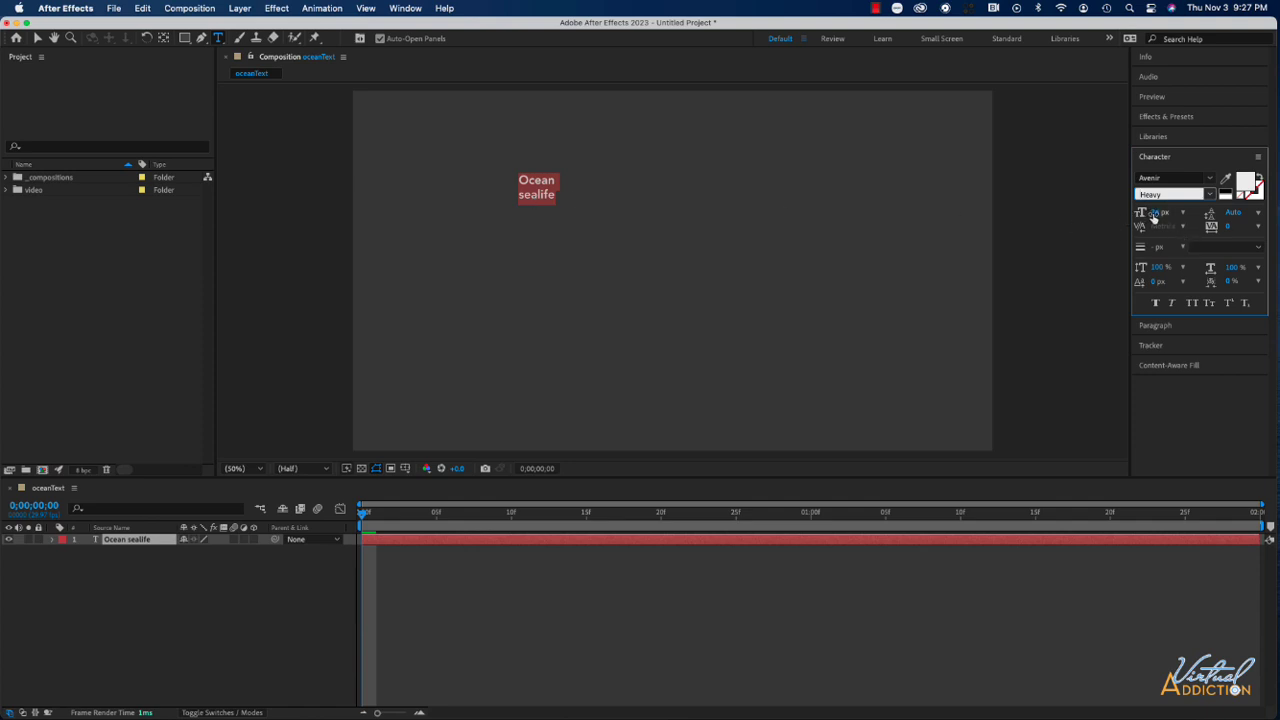
left_click_drag(1153, 217, 1226, 224)
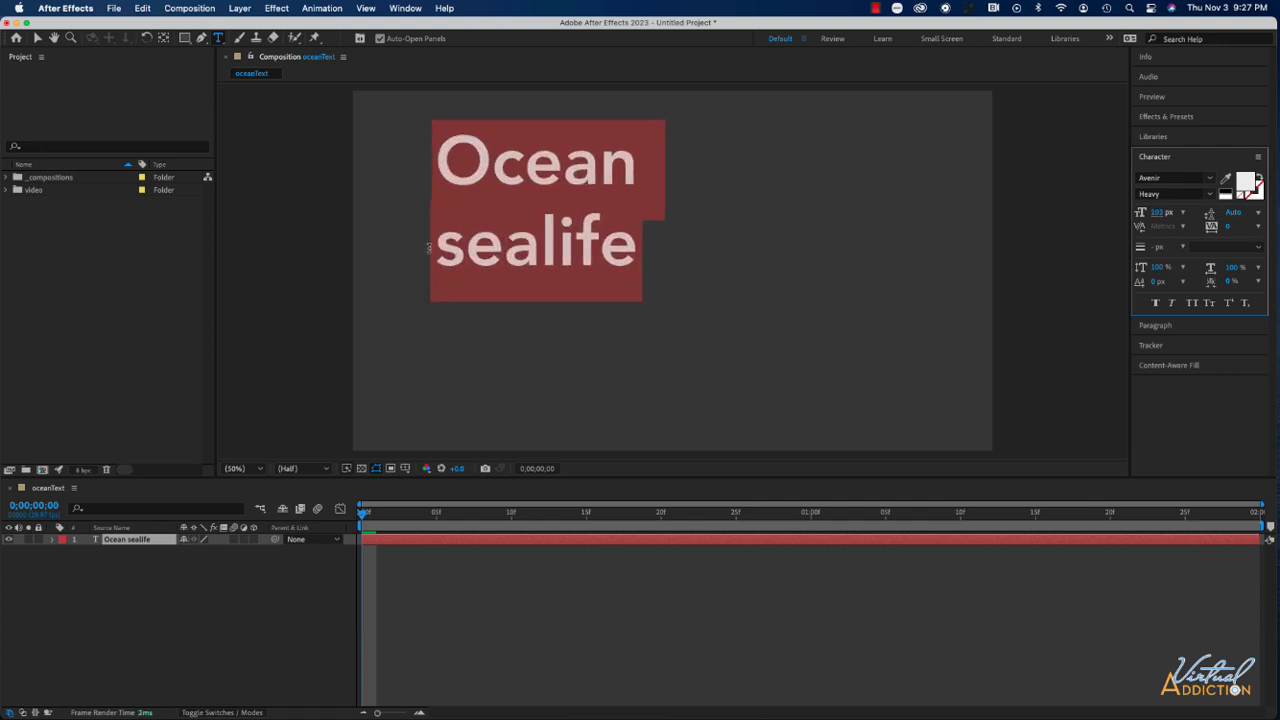
Capitalise the S in 'Sealife' and make the whole text All Caps.
left_click(434, 249)
left_click_drag(466, 249, 408, 250)
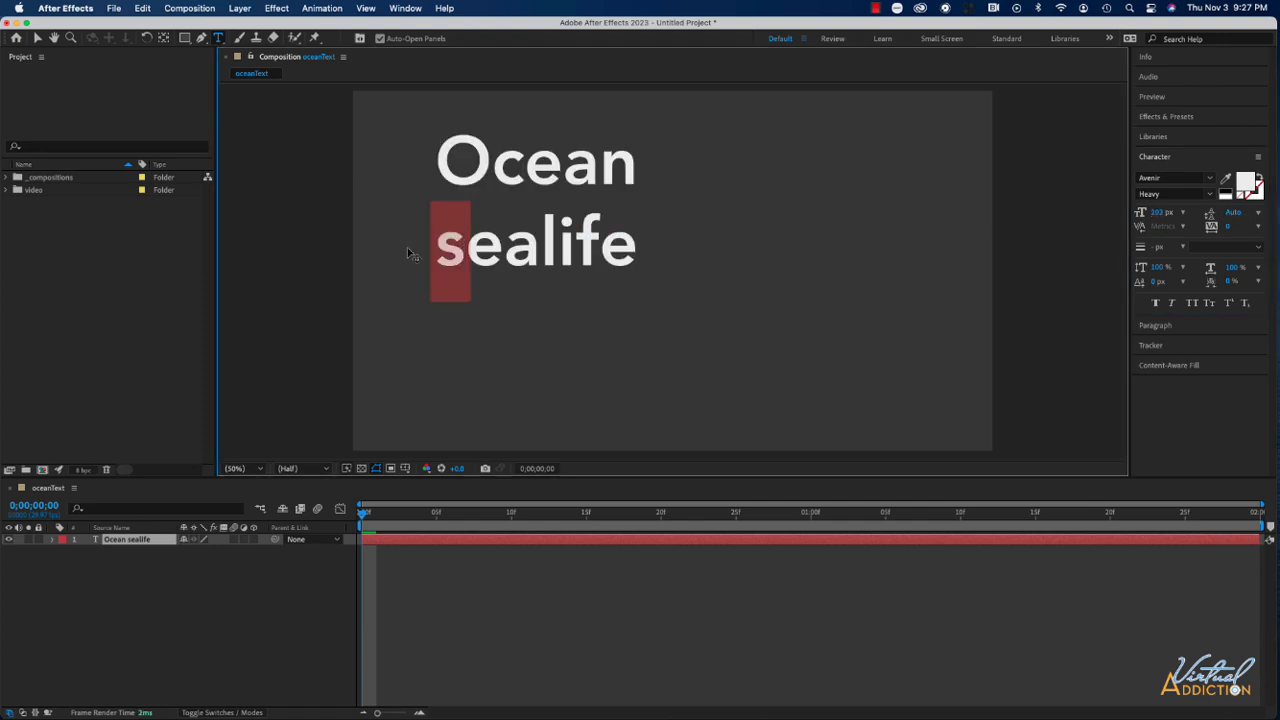
type("S")
left_click_drag(648, 249, 436, 128)
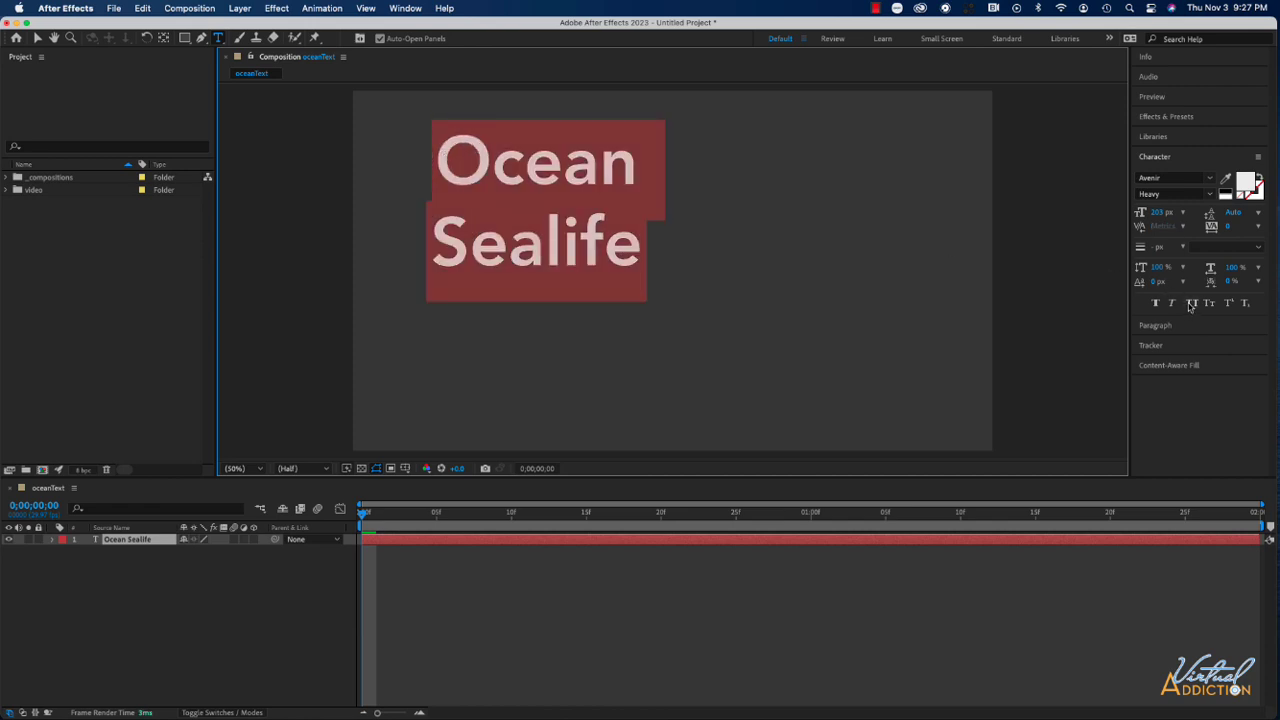
left_click(1191, 303)
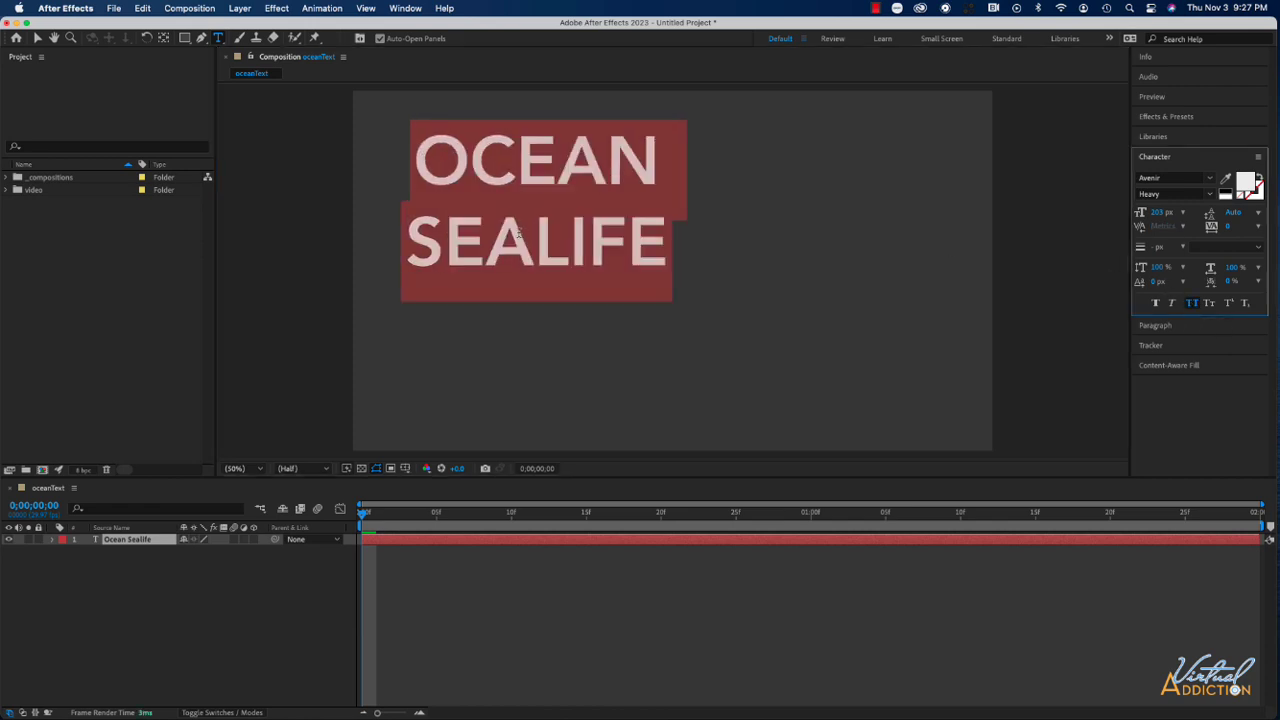
left_click(380, 170)
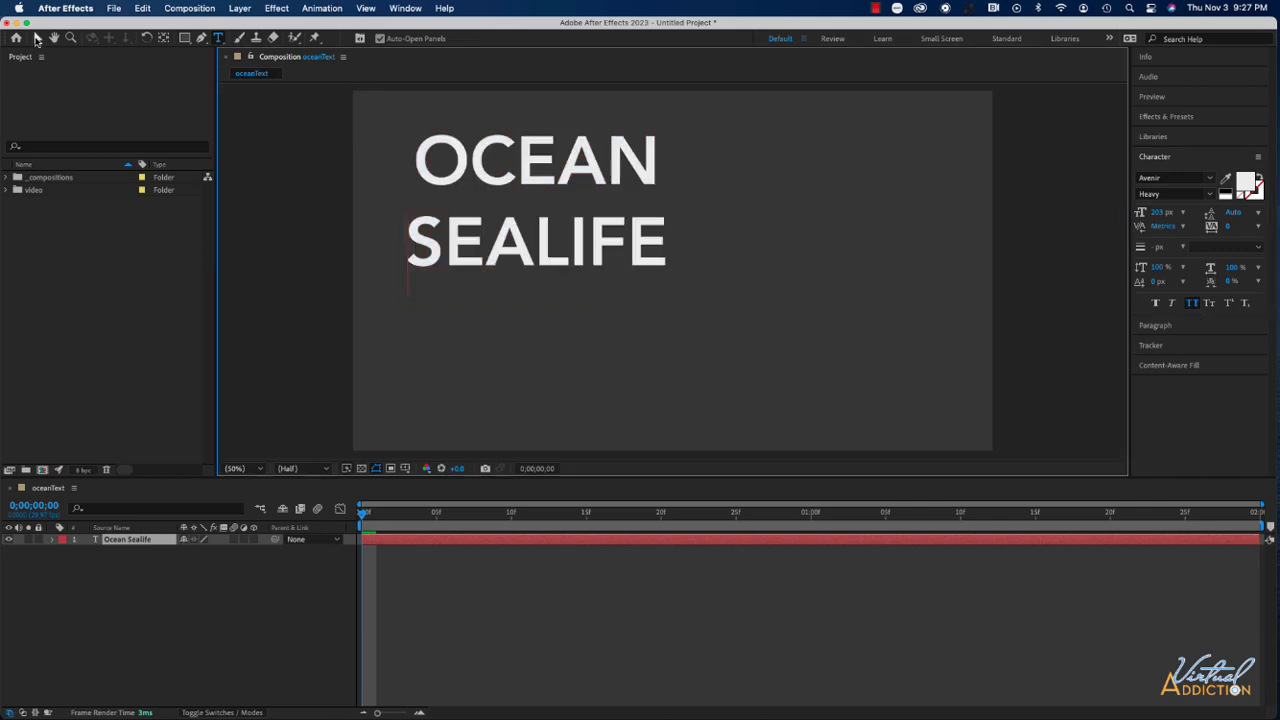
Scale the OCEAN SEALIFE text up, reposition it in frame, and set leading to 180 px.
left_click(37, 38)
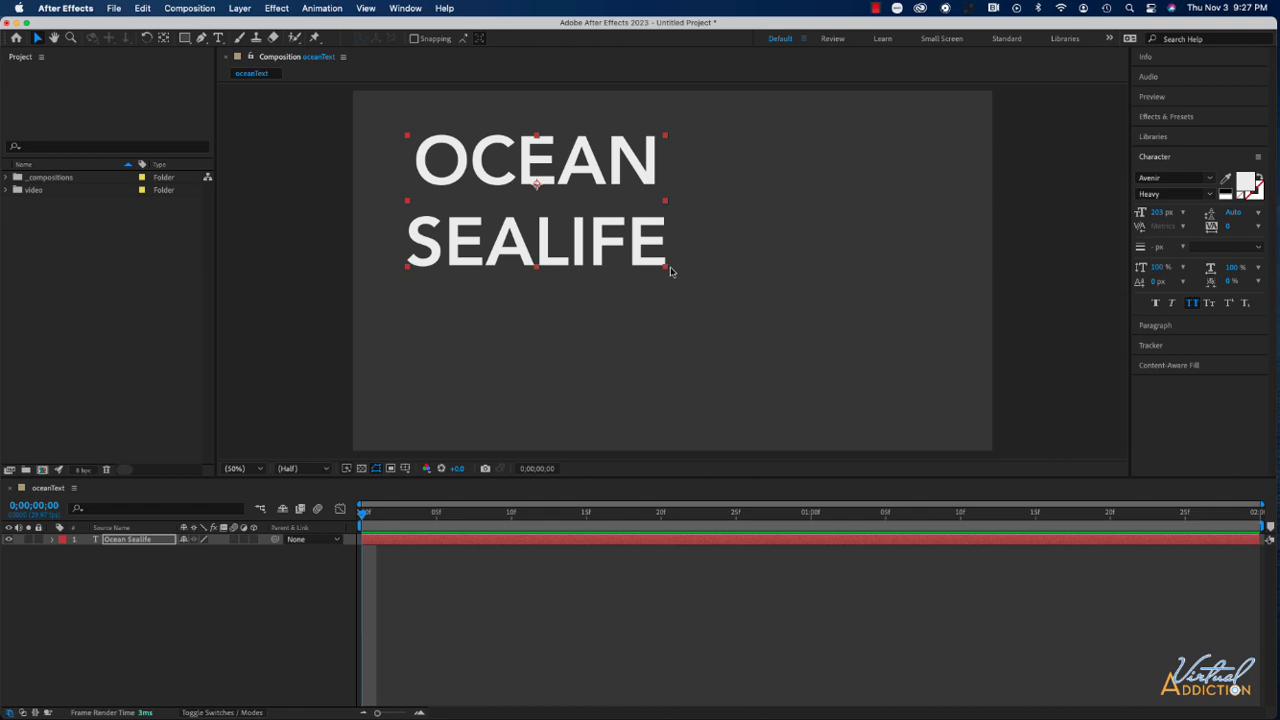
left_click(665, 268)
left_click(664, 256)
left_click_drag(665, 268, 751, 323)
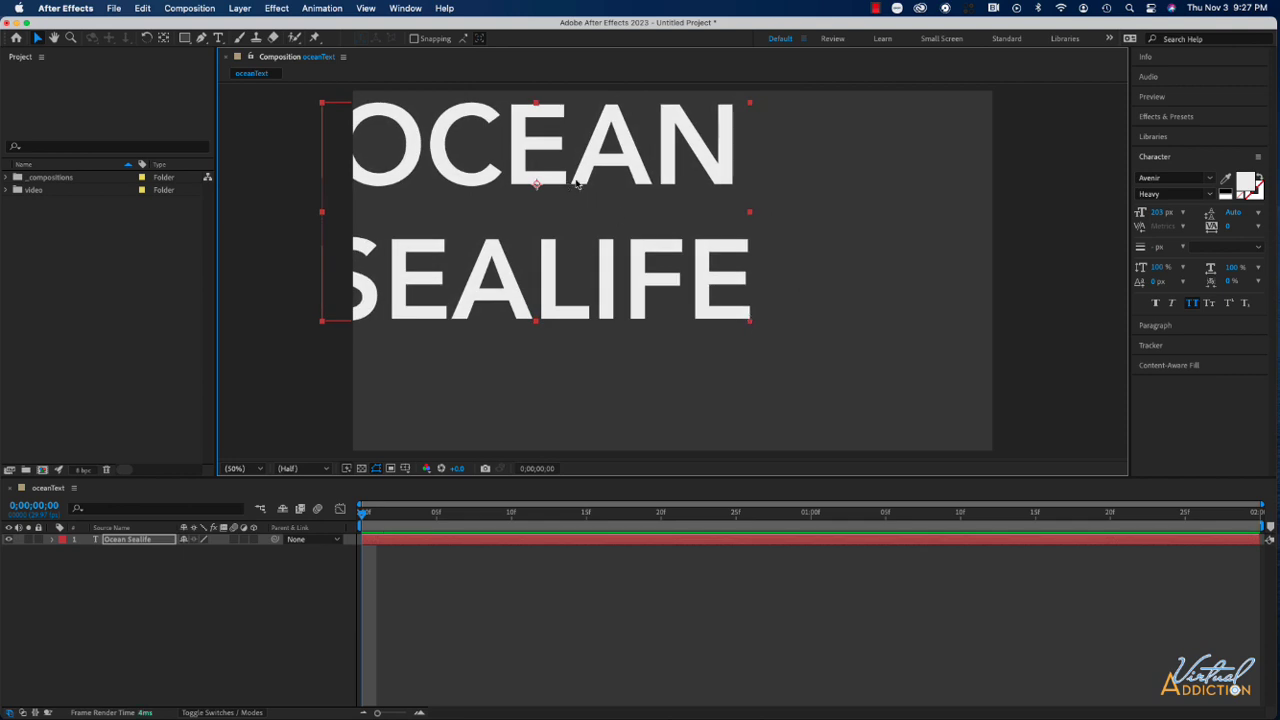
left_click_drag(588, 172, 692, 199)
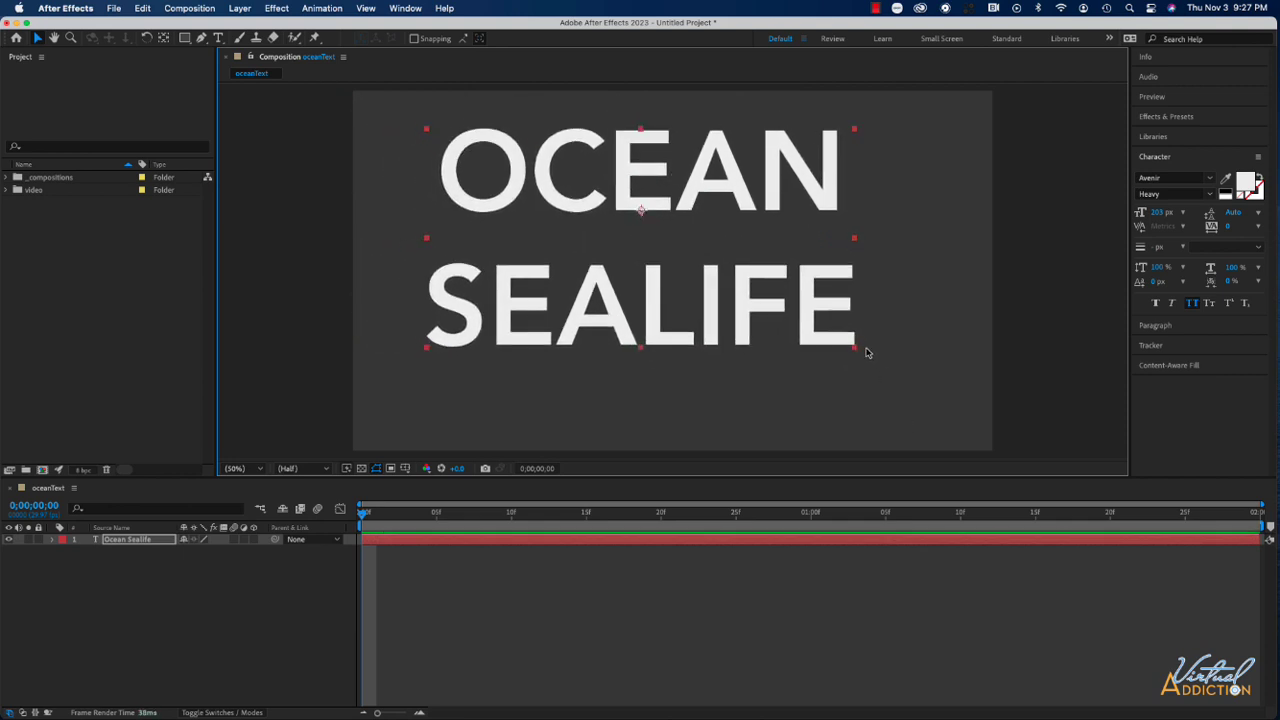
left_click_drag(855, 352, 893, 371)
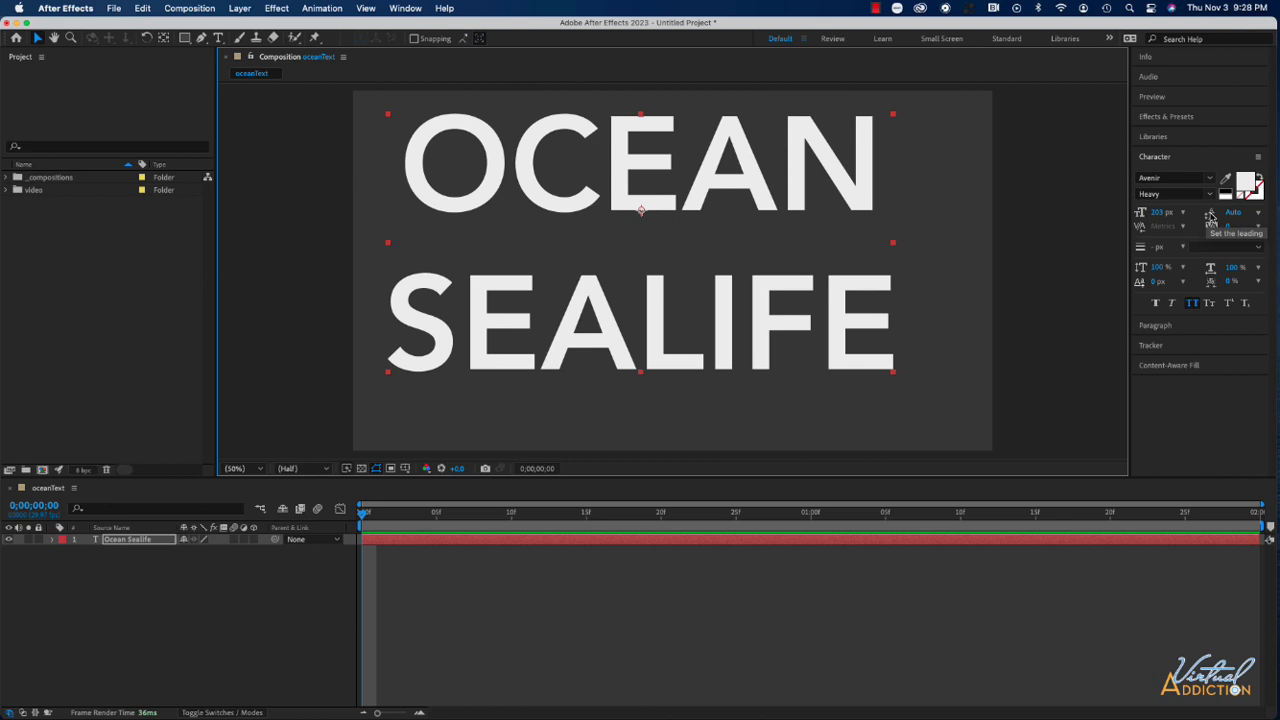
left_click(1210, 218)
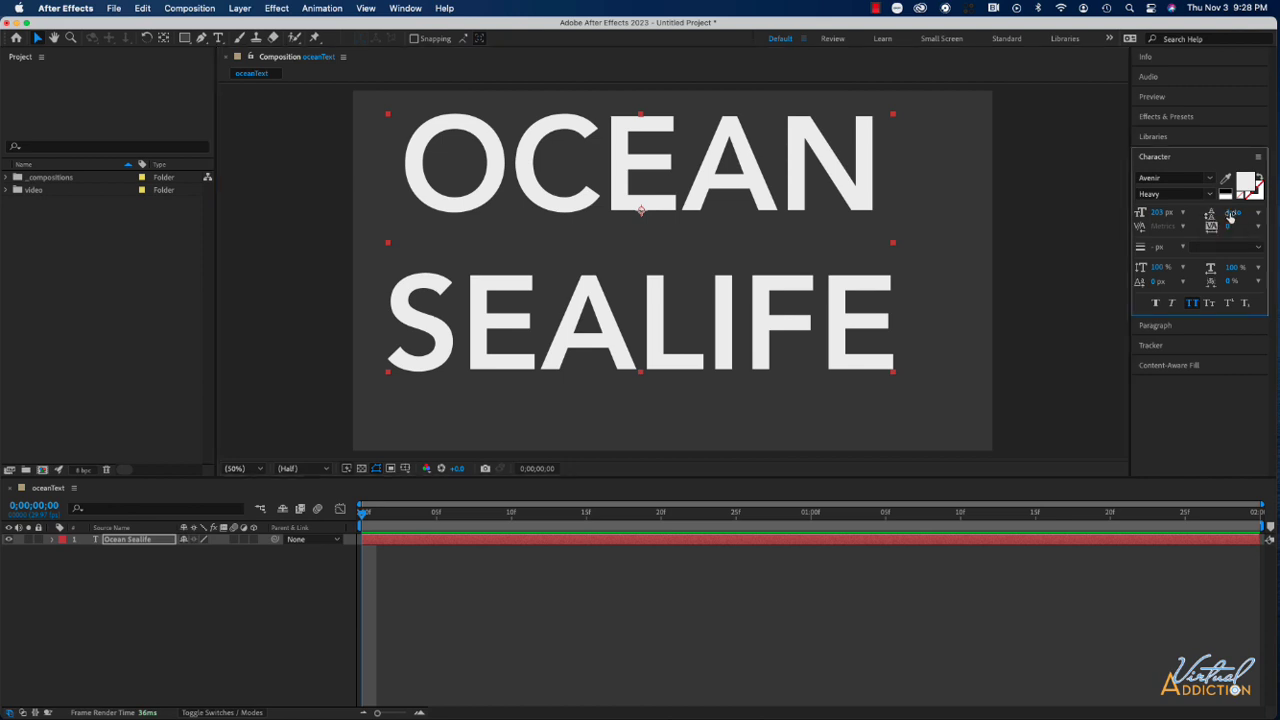
left_click_drag(1232, 213, 1271, 232)
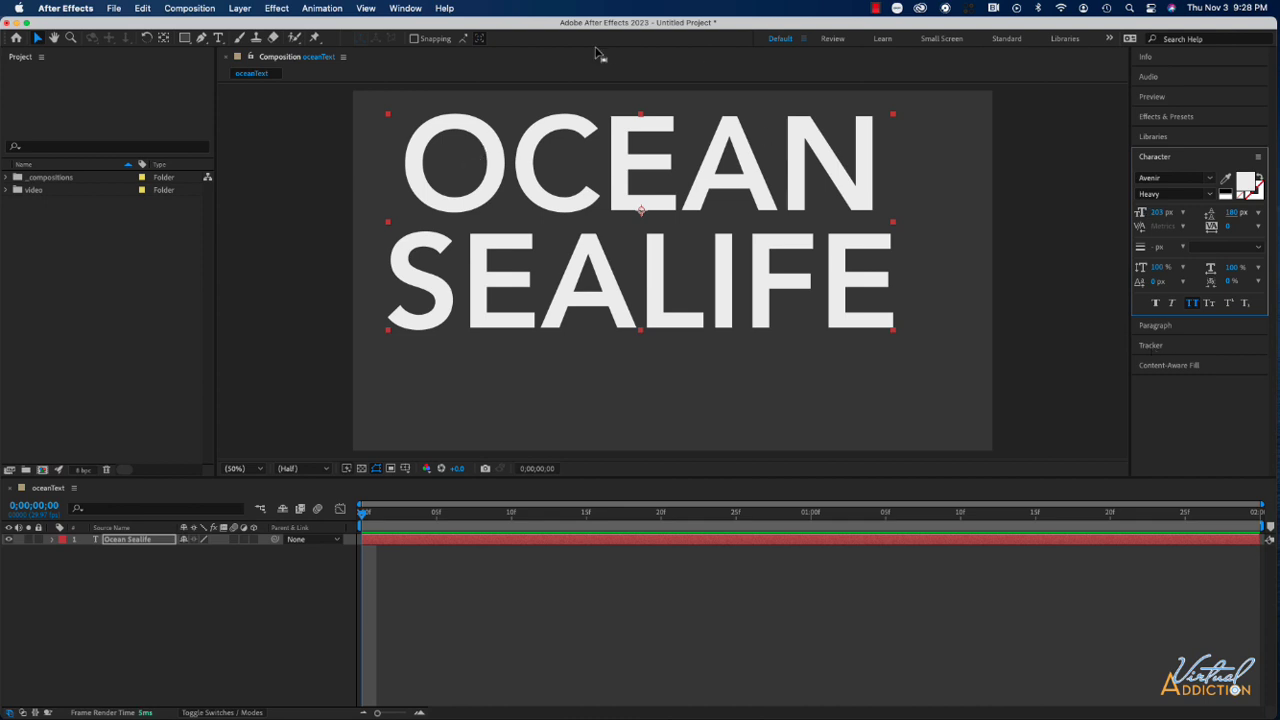
Align the text to the composition's horizontal and vertical centre using the Align panel.
left_click(407, 8)
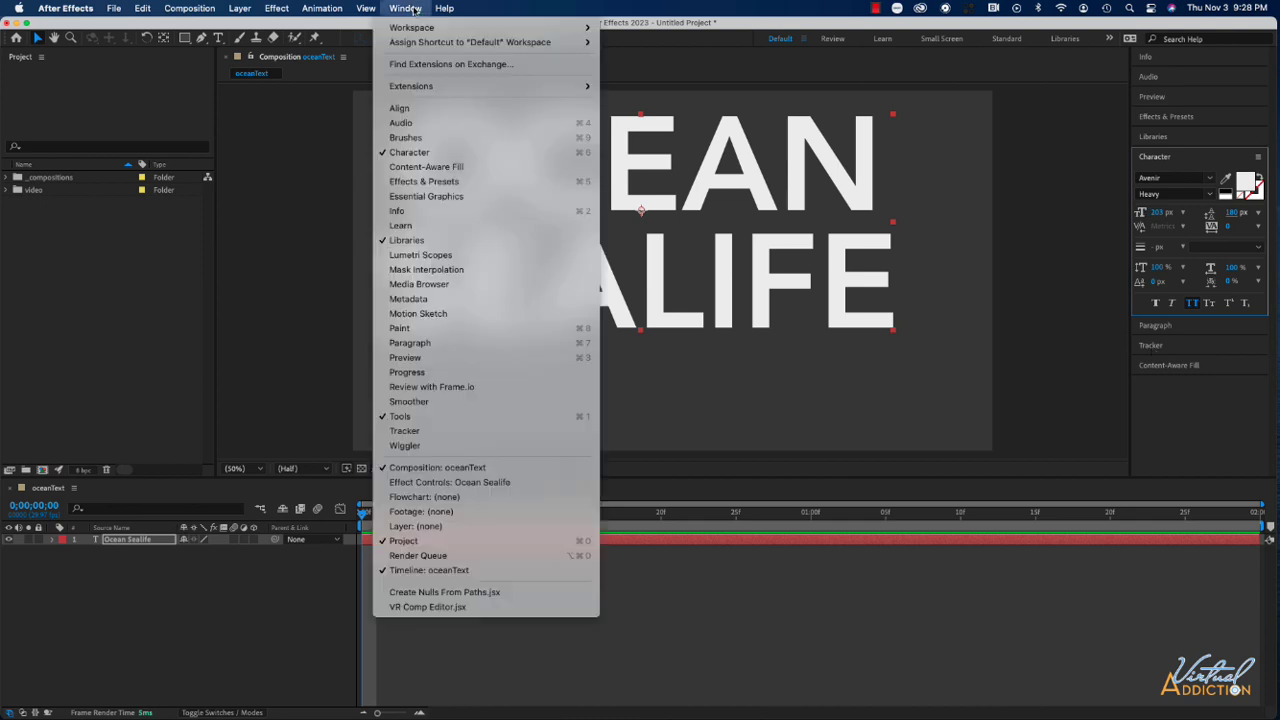
left_click(400, 108)
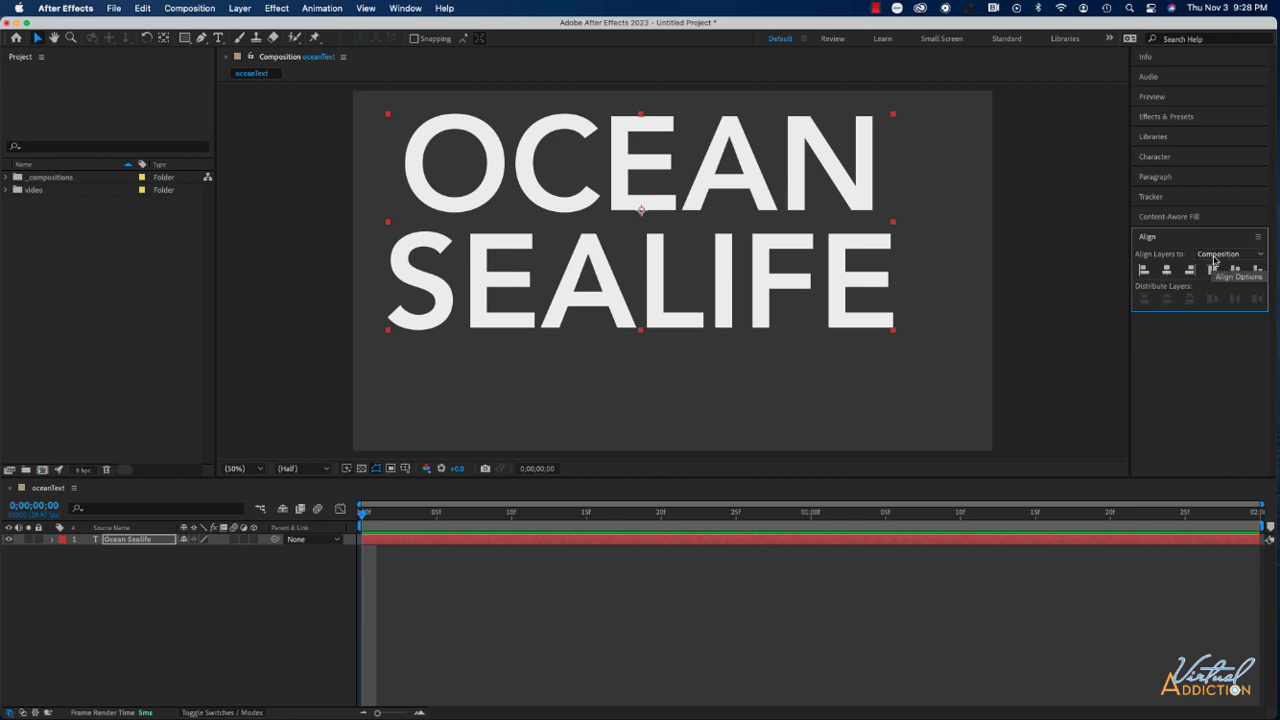
left_click(1166, 270)
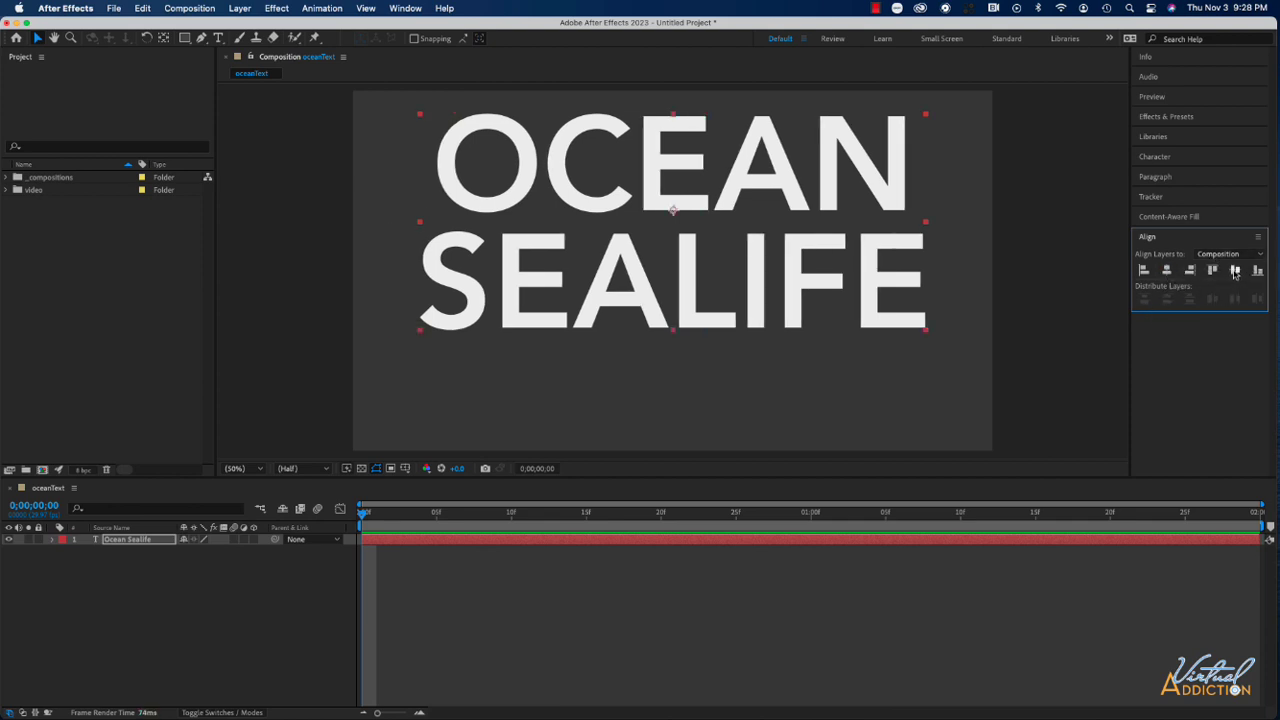
left_click(1235, 271)
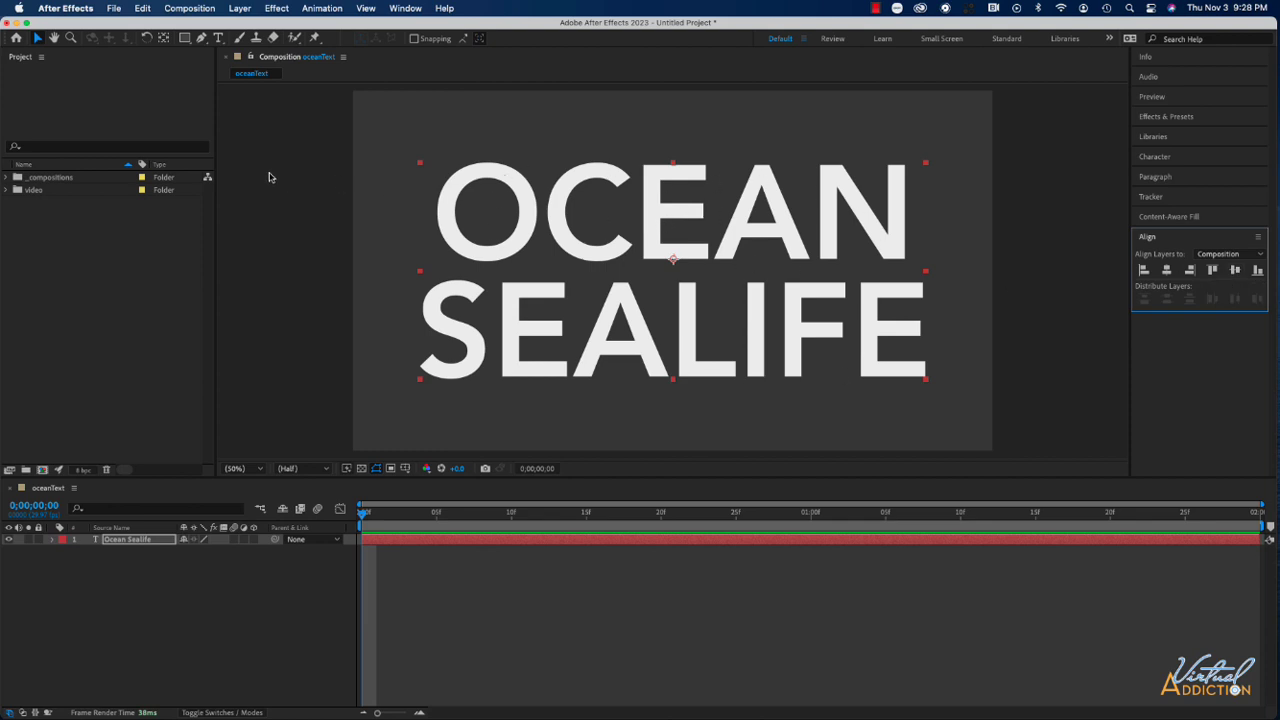
Add fish&sharks.mov from the project to the composition and shrink it around its centre.
left_click(9, 197)
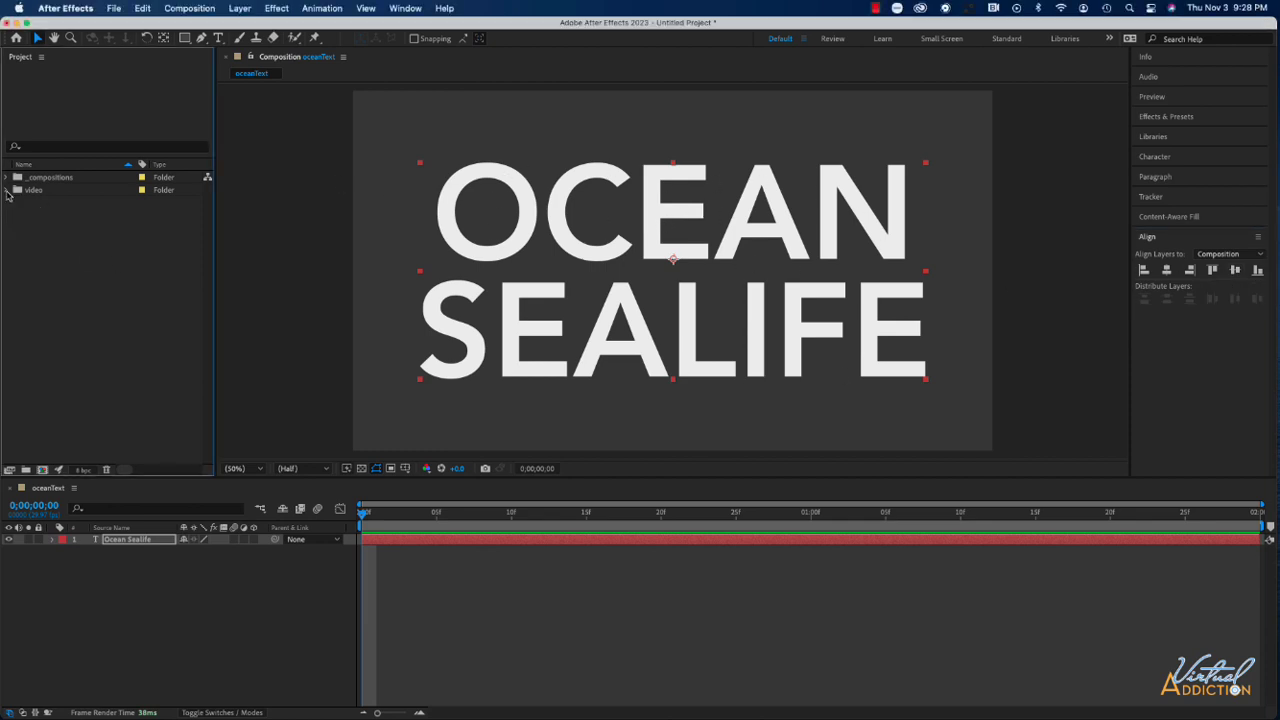
left_click(7, 190)
left_click(50, 203)
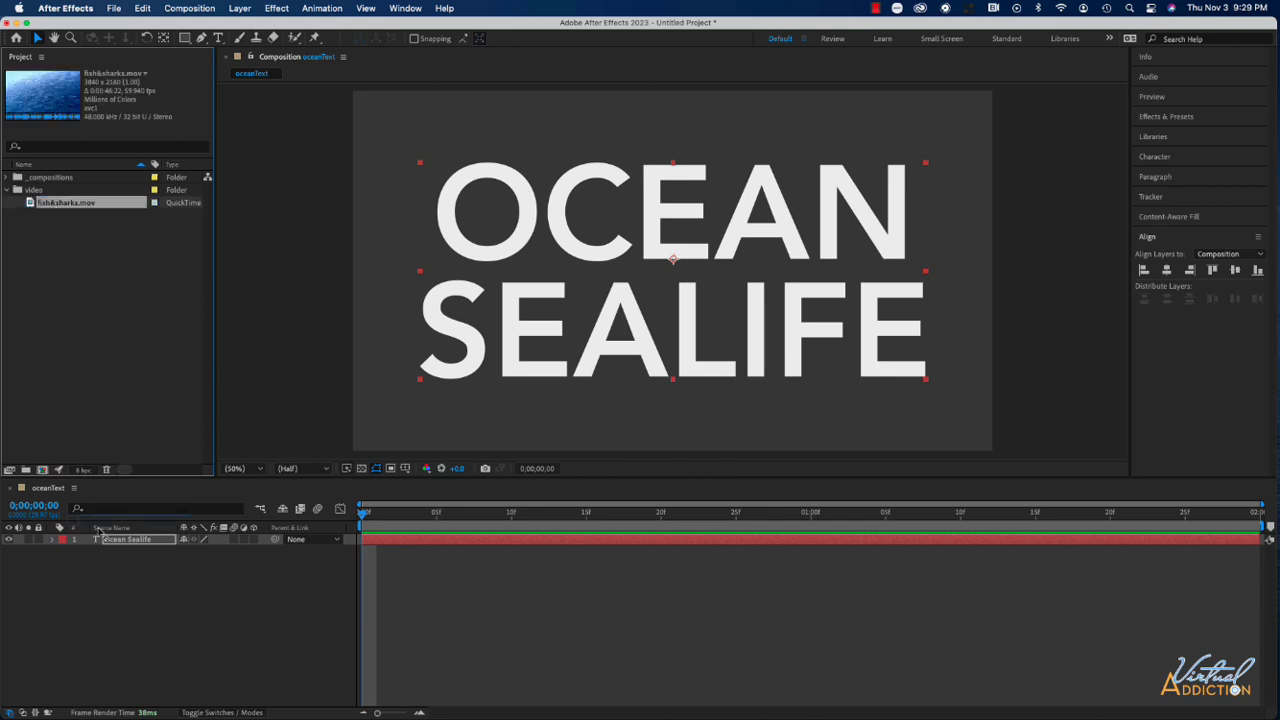
left_click_drag(99, 531, 100, 541)
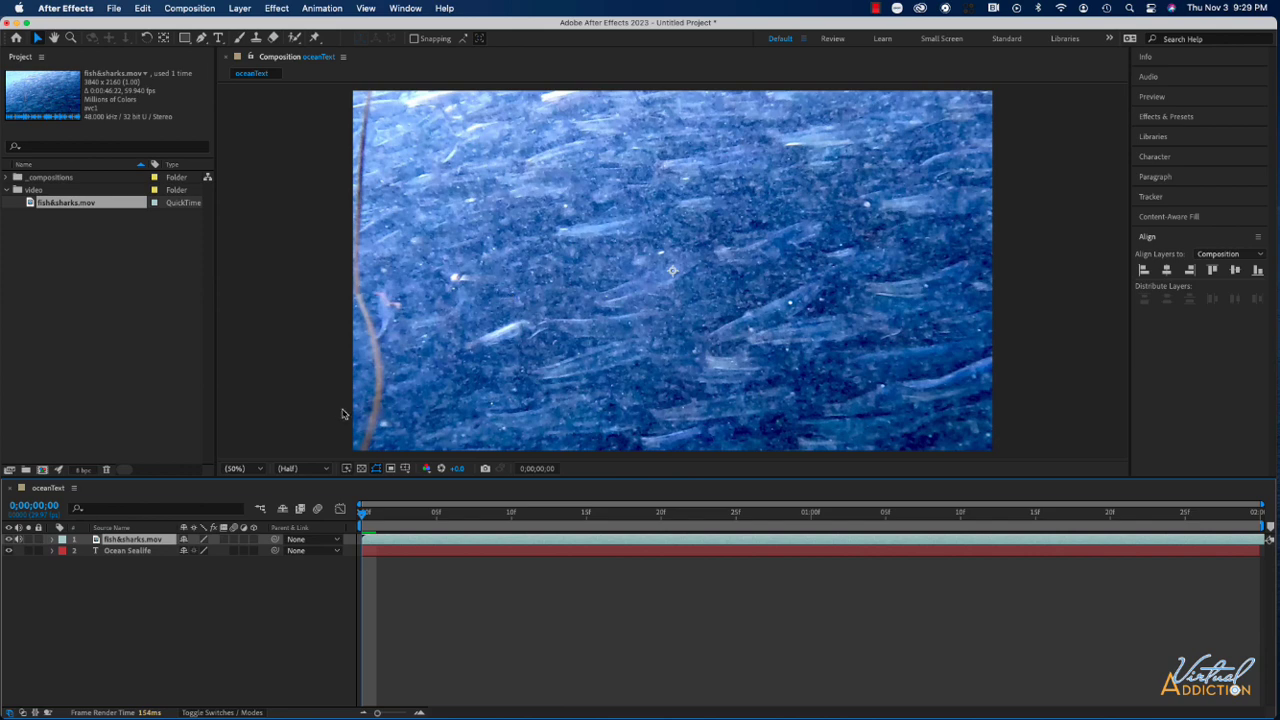
key("comma")
key("comma")
key("comma")
key("comma")
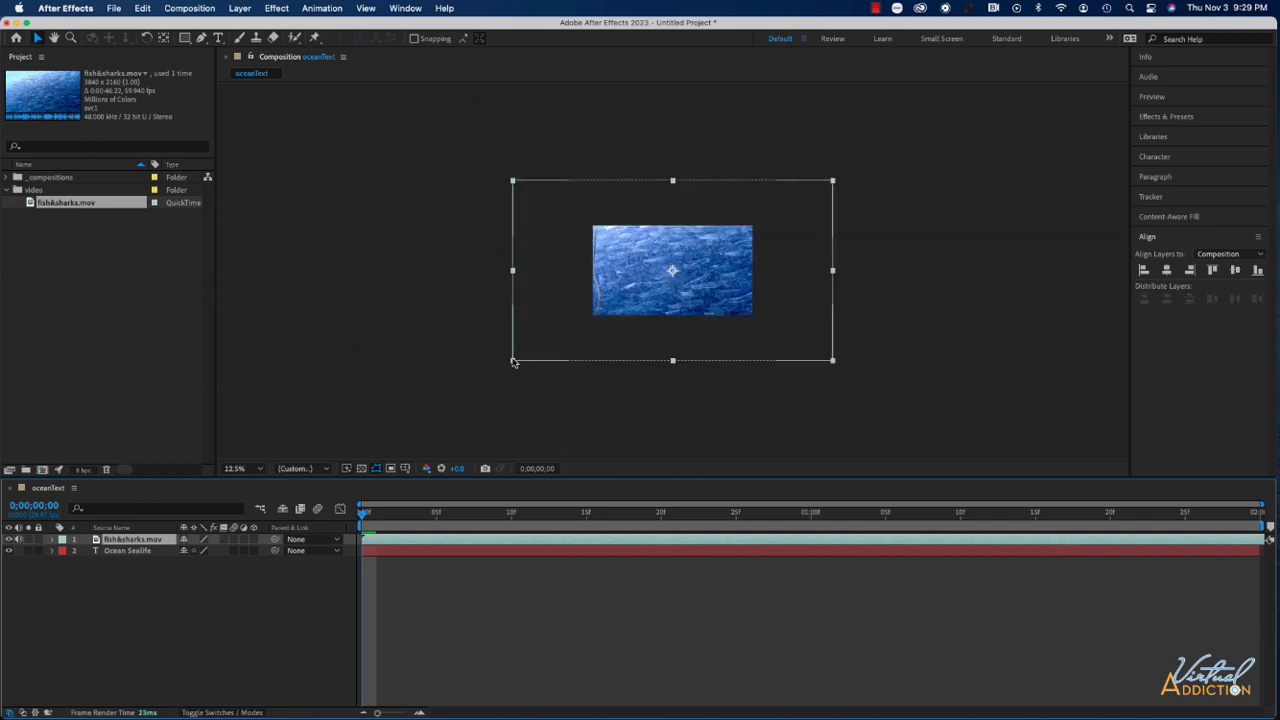
left_click_drag(514, 360, 624, 319)
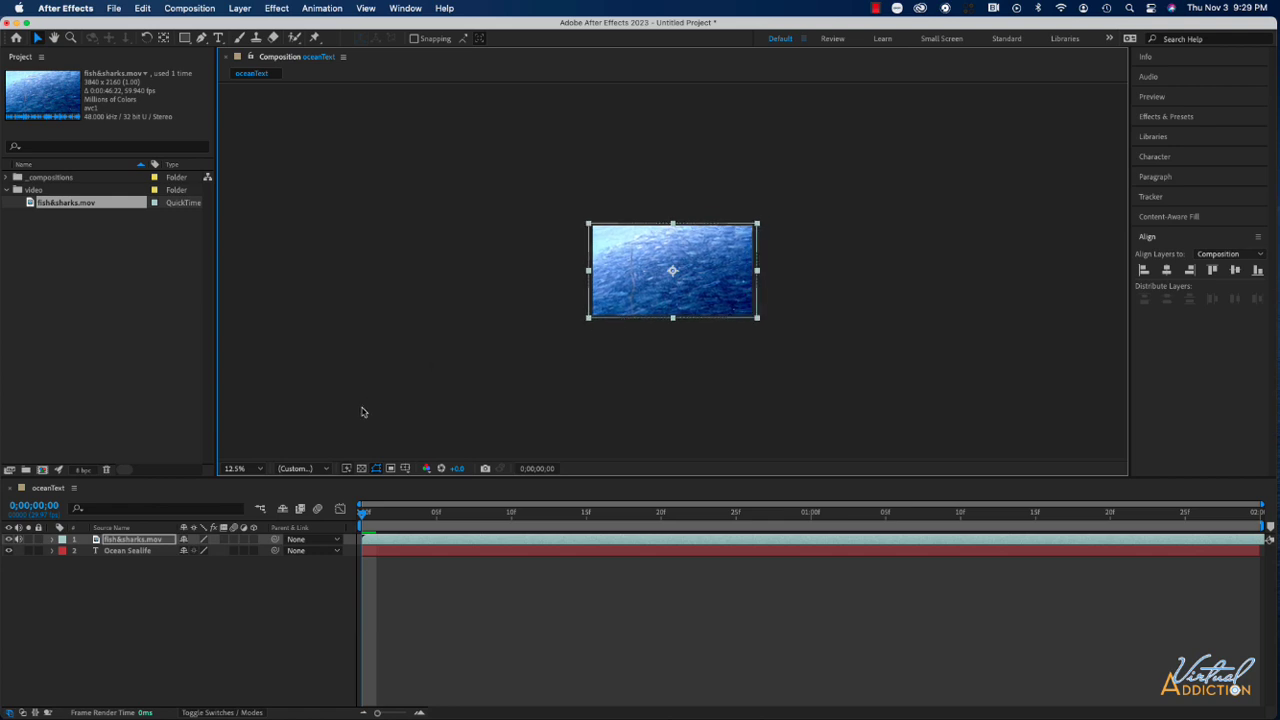
Fit the viewer to the composition and move fish&sharks.mov below the text layer.
left_click(260, 468)
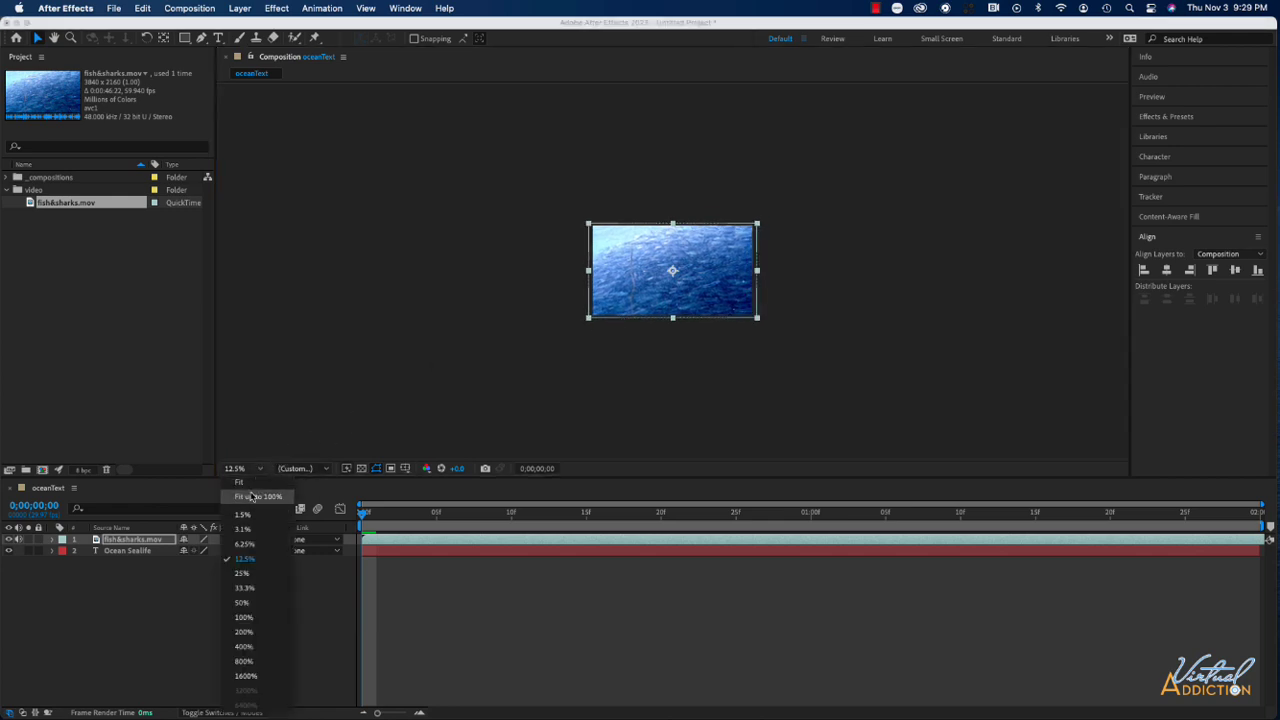
left_click(253, 482)
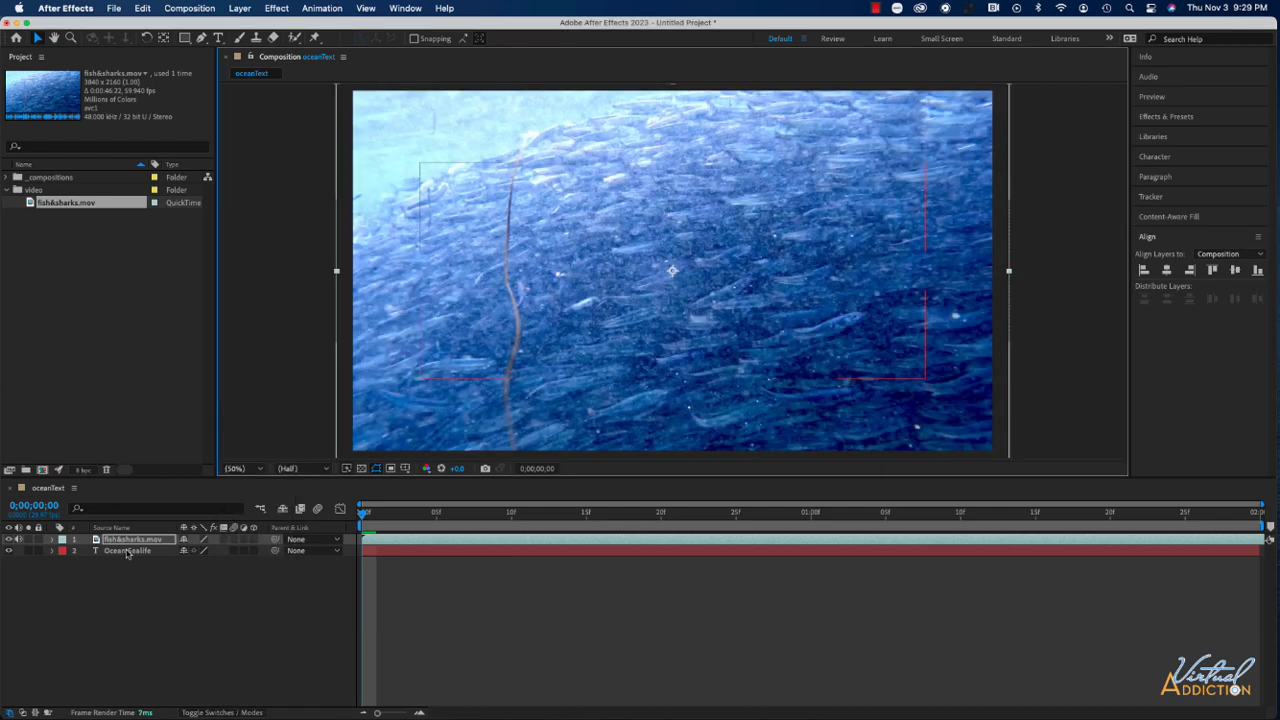
left_click_drag(130, 539, 135, 561)
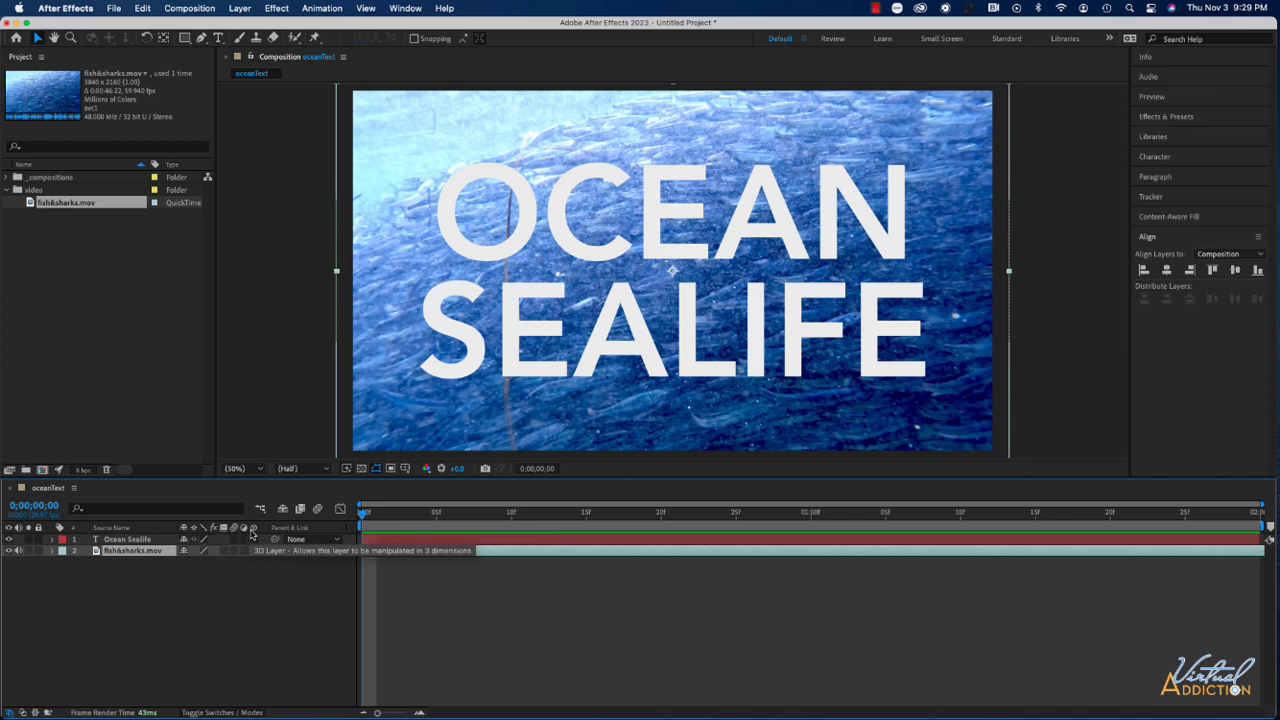
Set the fish&sharks.mov layer's Track Matte to '1. Ocean Sealife'.
left_click(253, 712)
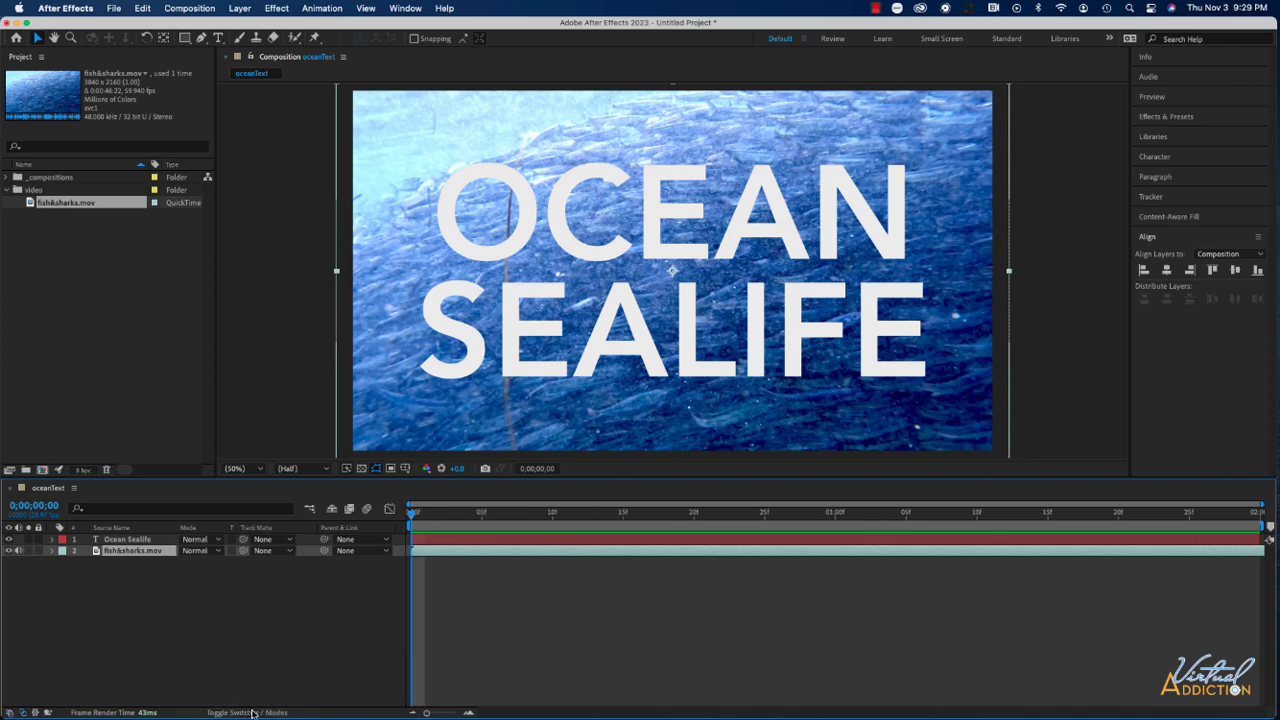
left_click(291, 552)
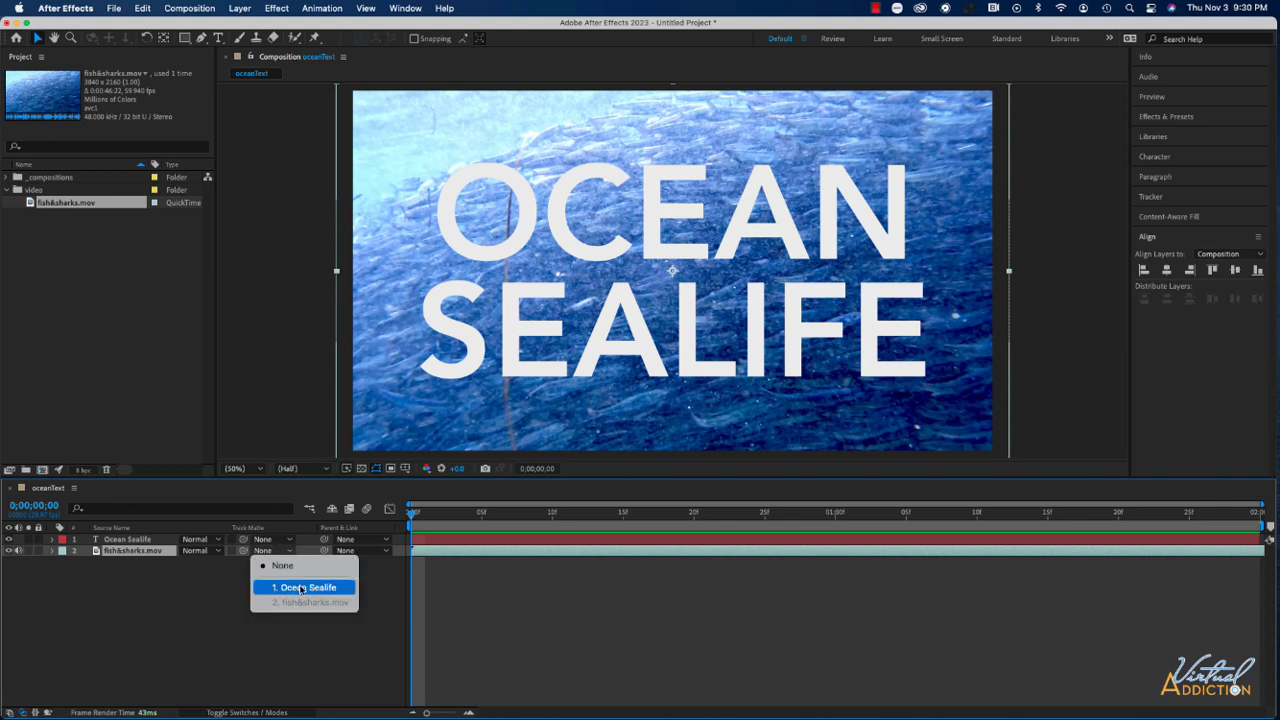
left_click(299, 588)
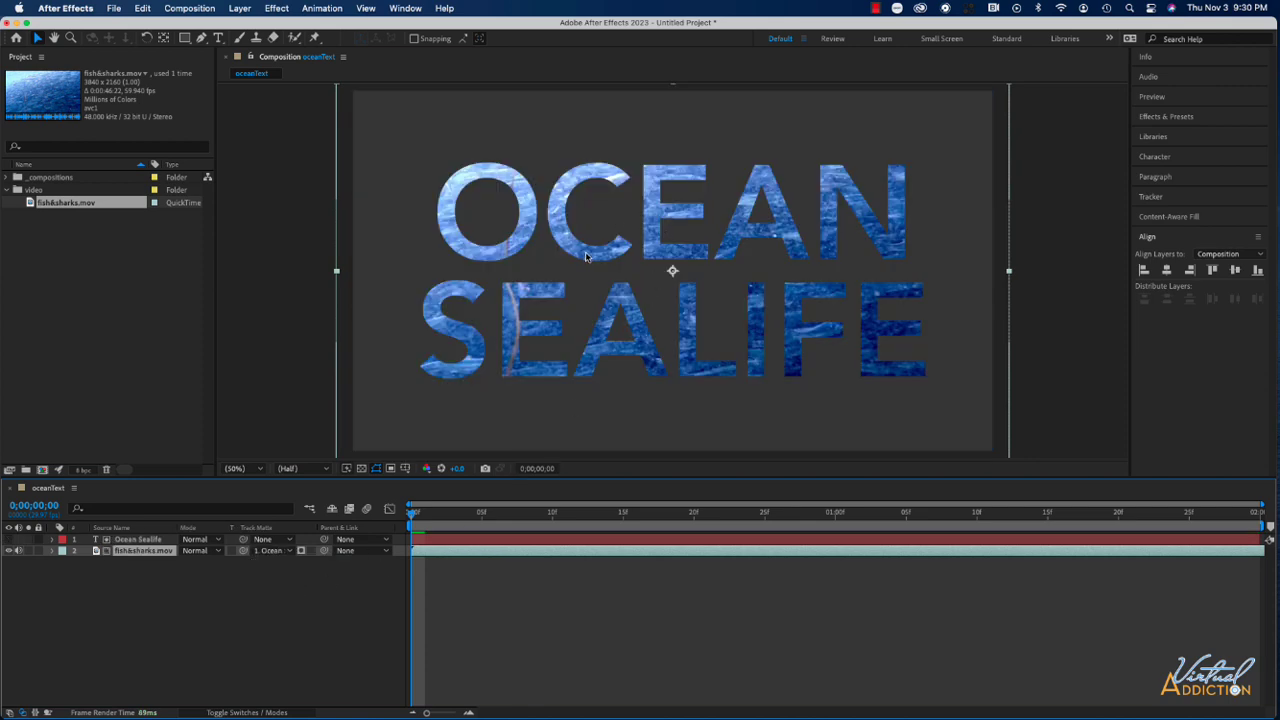
Preview the video-filled OCEAN SEALIFE text, then stop playback.
key("space")
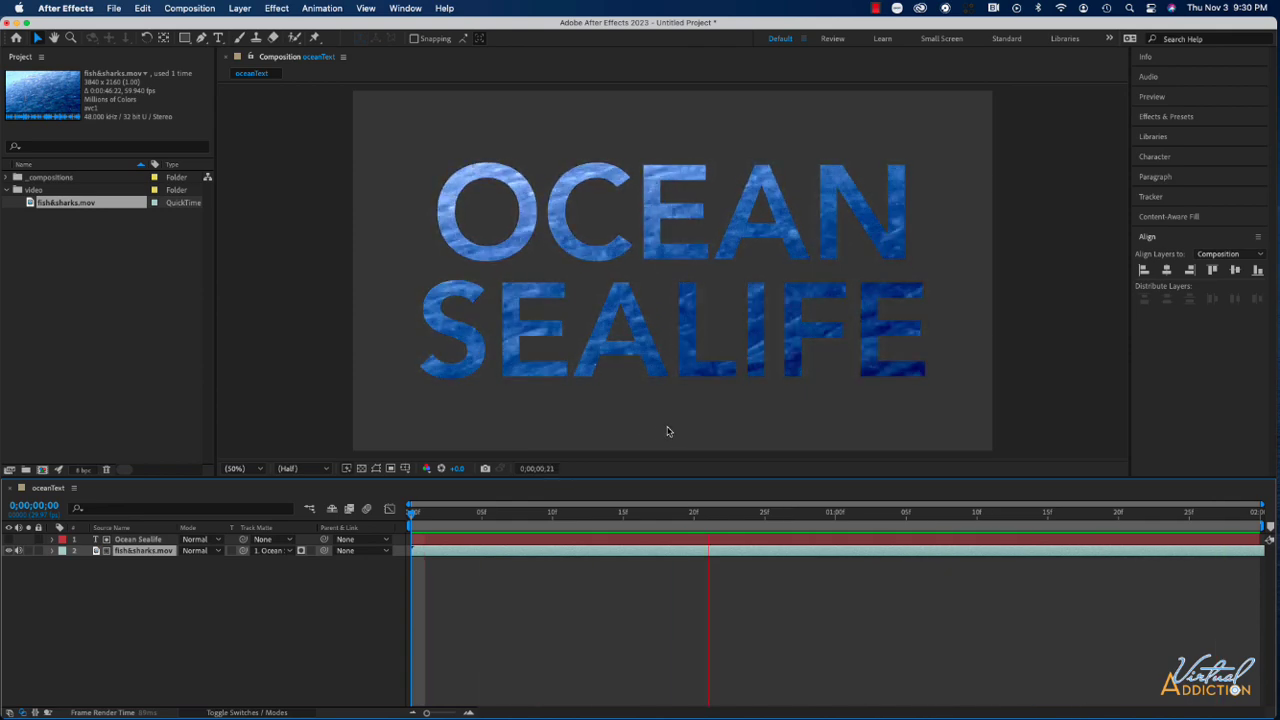
key("space")
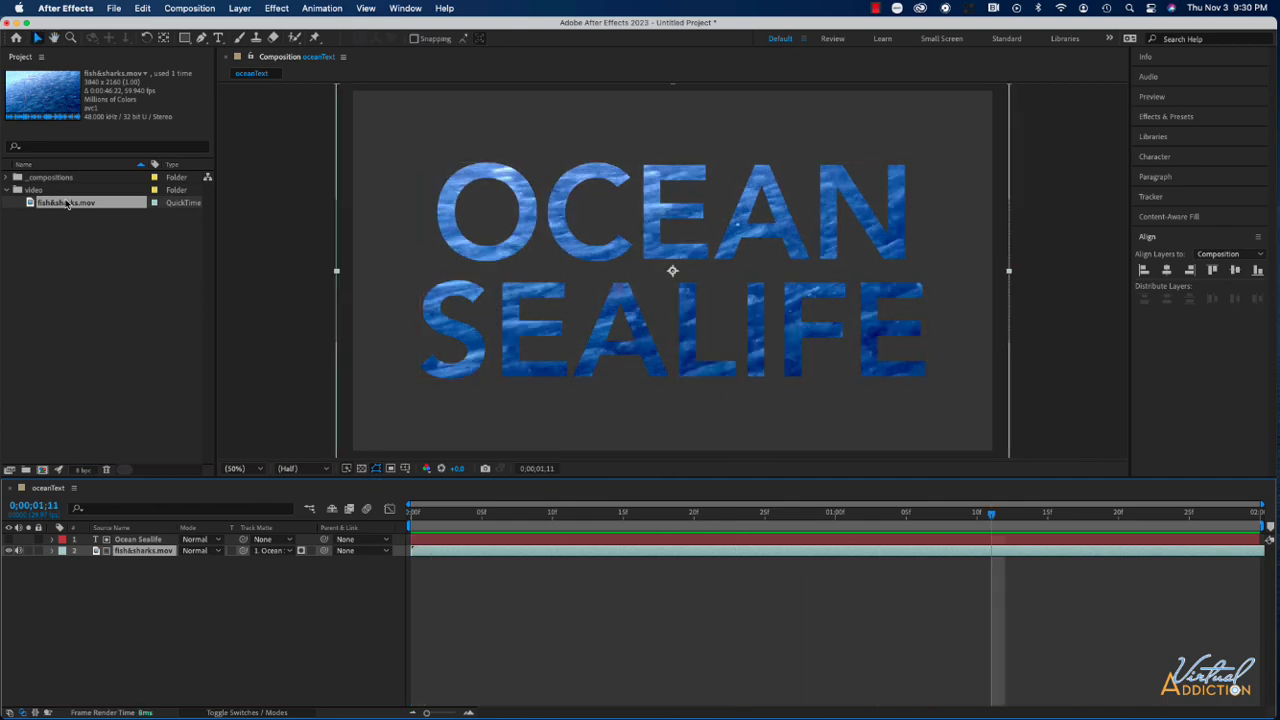
scroll(116, 210, "right", 5)
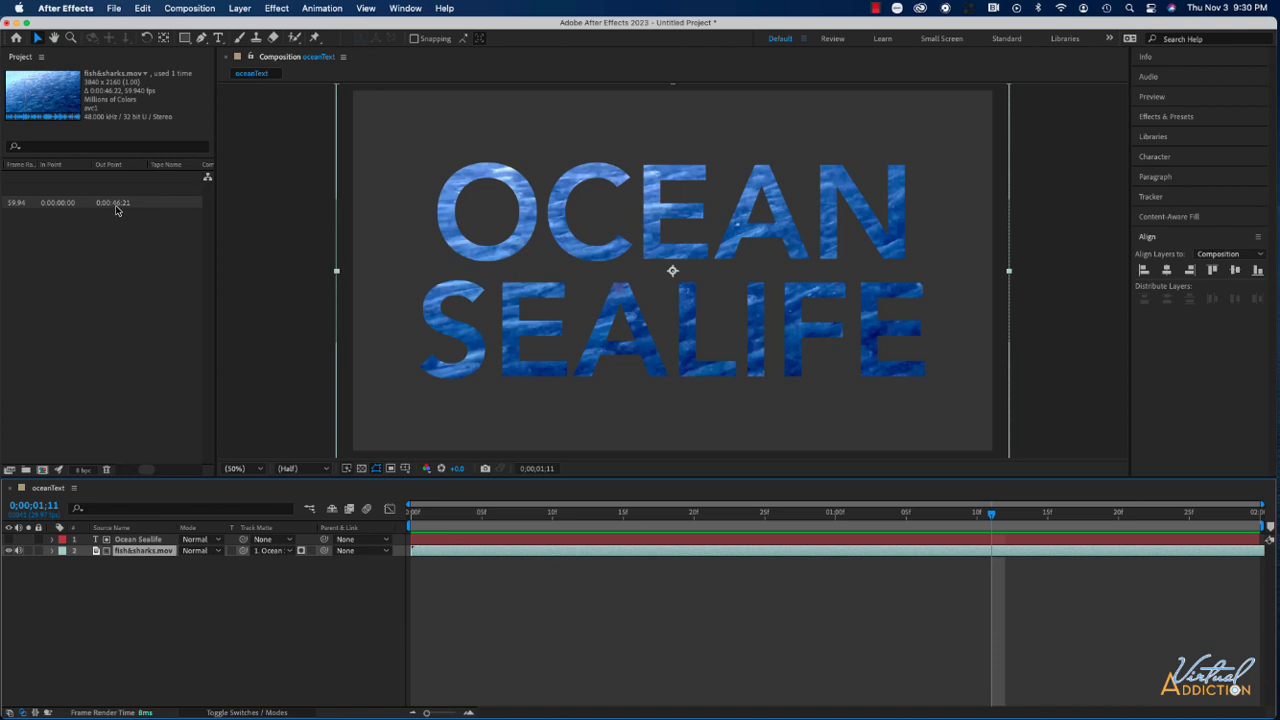
scroll(116, 210, "left", 2)
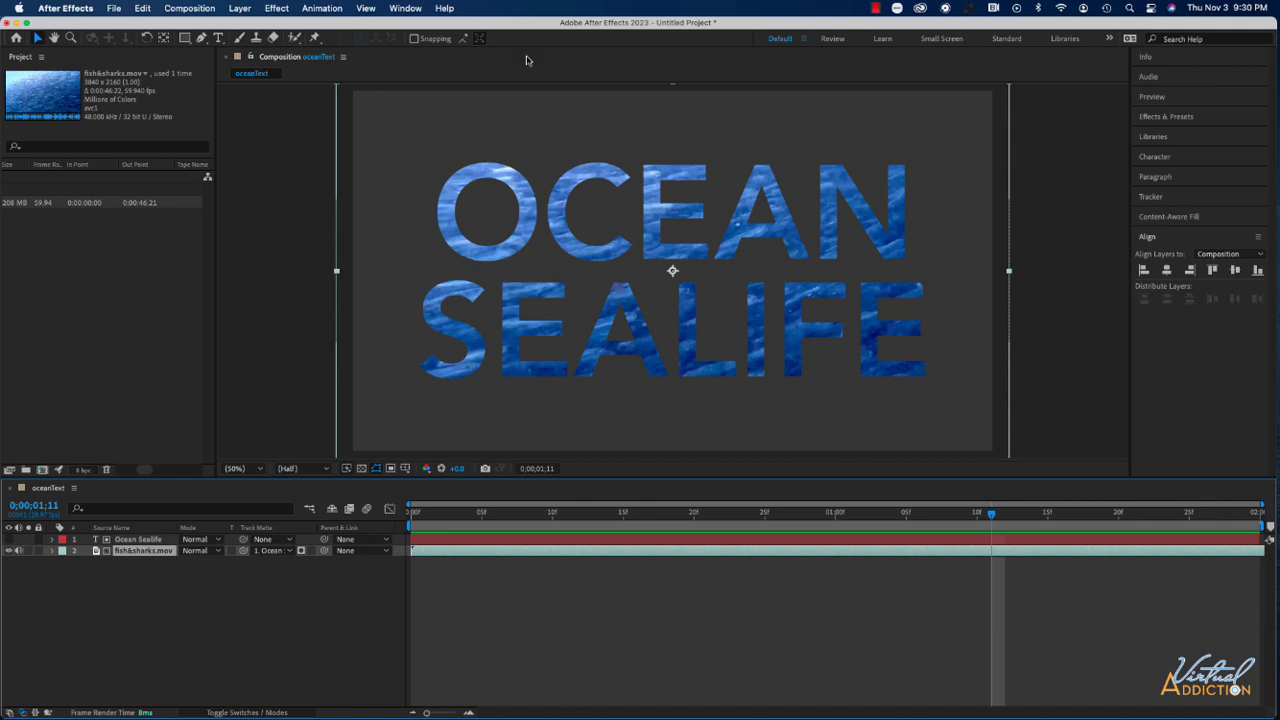
Change the oceanText composition duration to 0;00;20;00 in Composition Settings.
left_click(190, 8)
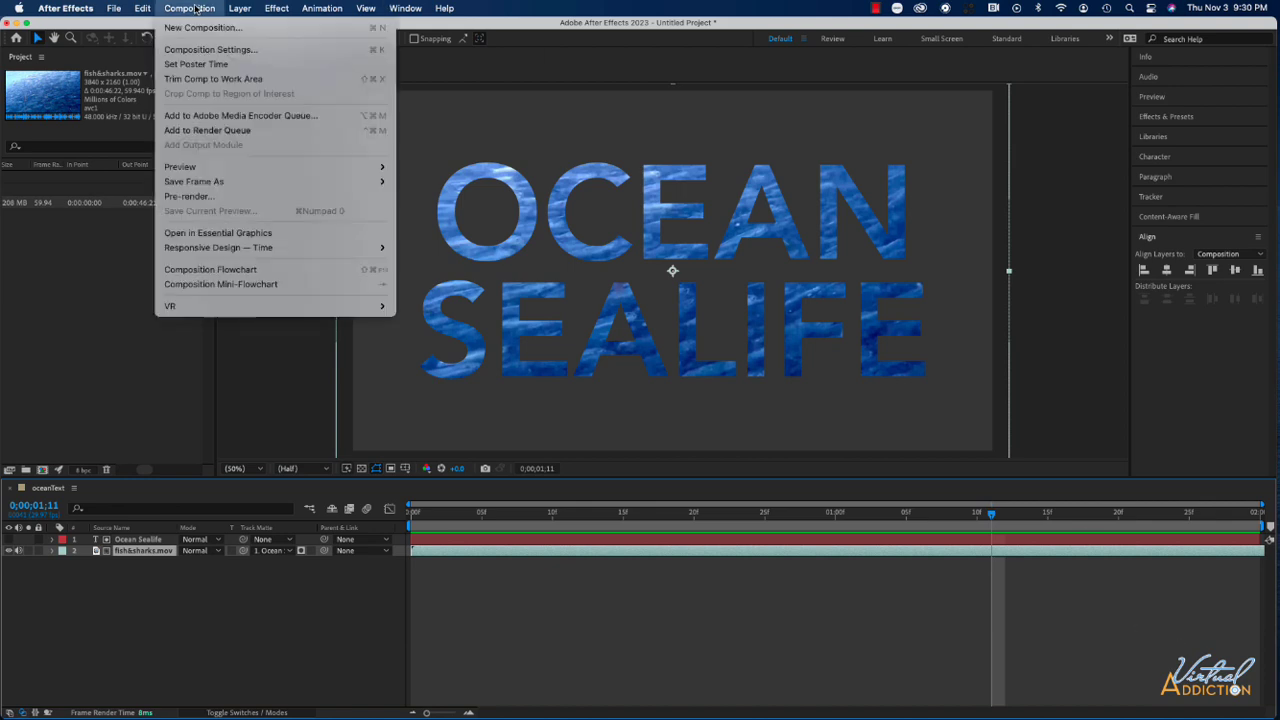
left_click(210, 50)
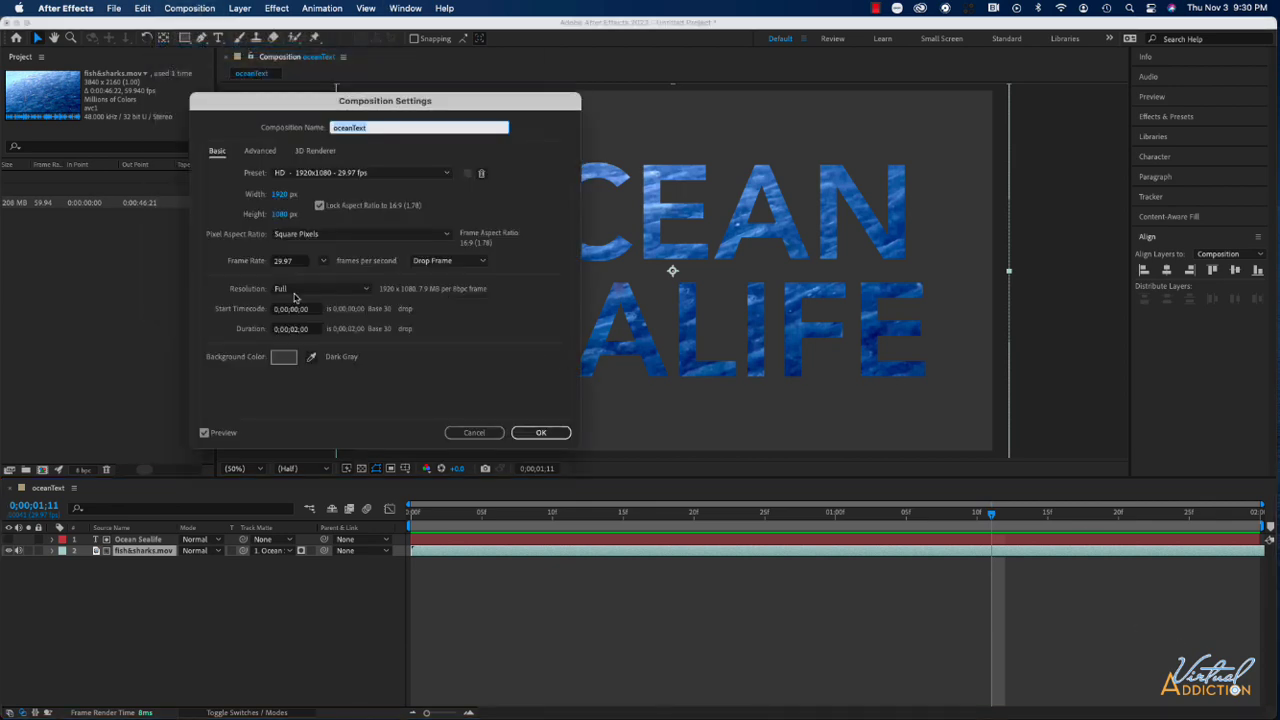
left_click(300, 329)
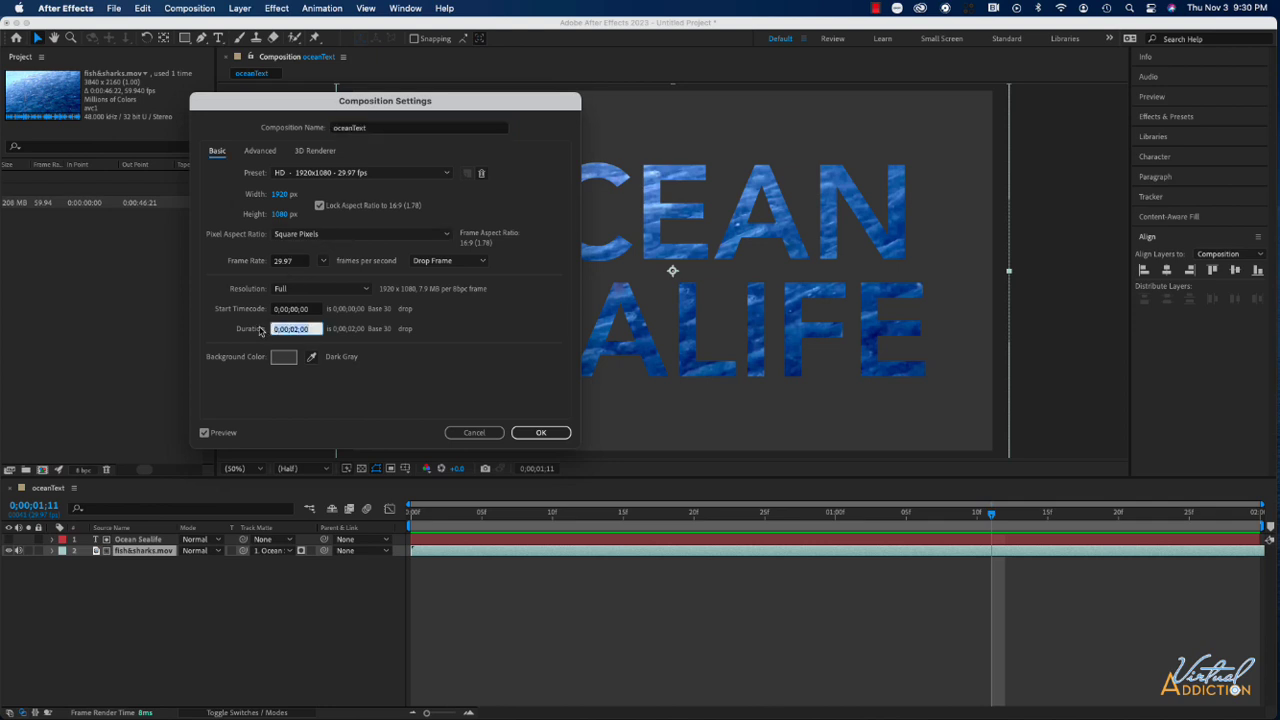
type("2000")
key("Return")
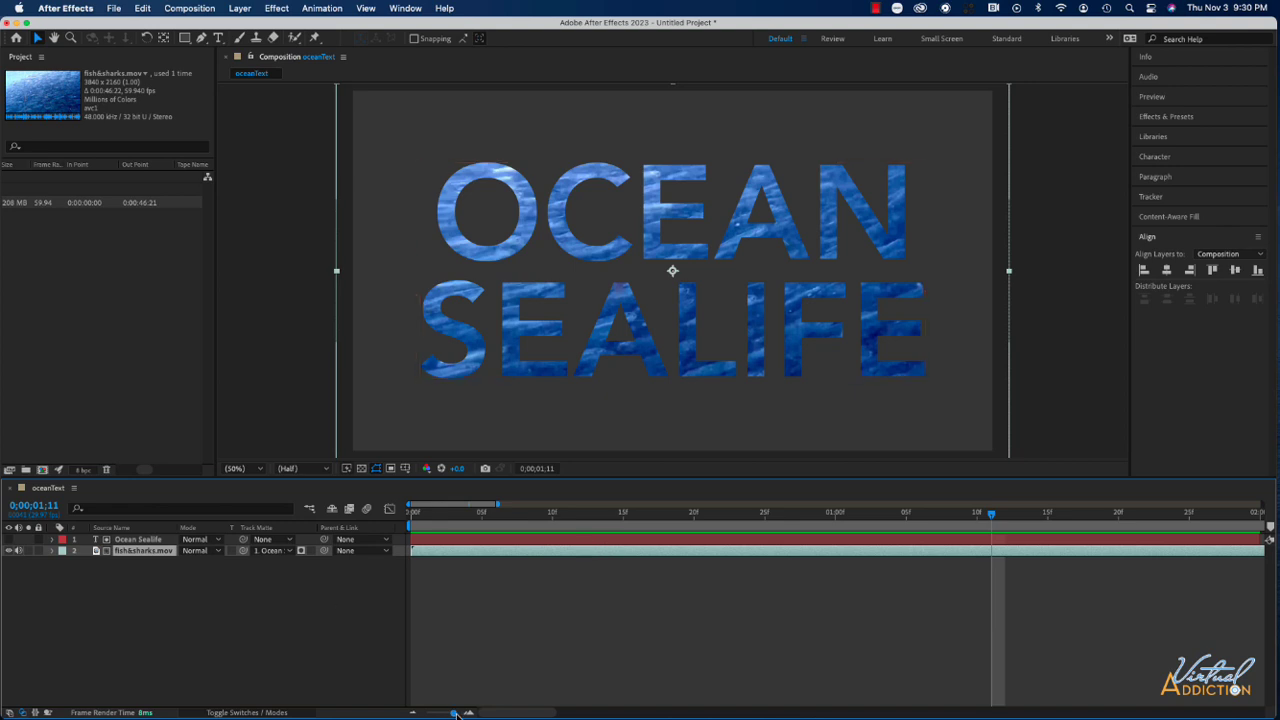
Extend the Ocean Sealife text layer to the 20-second end and preview the result.
left_click(454, 713)
left_click_drag(454, 713, 440, 713)
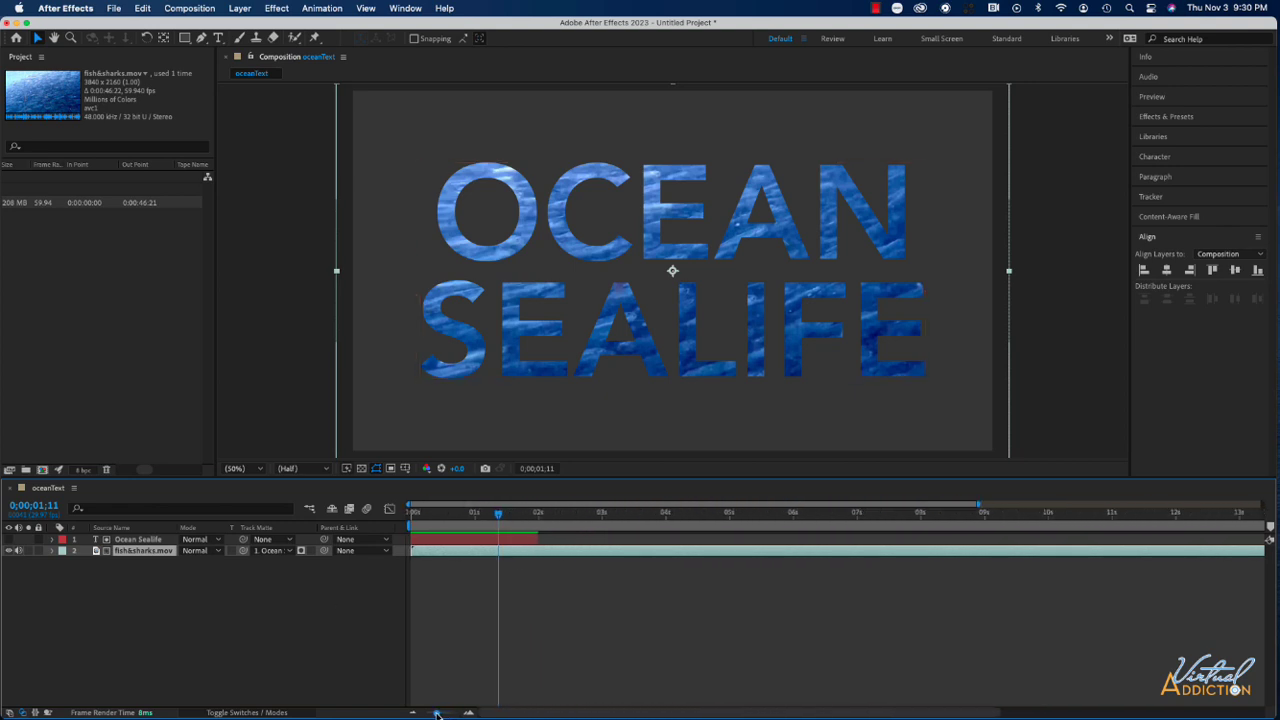
left_click_drag(436, 713, 426, 713)
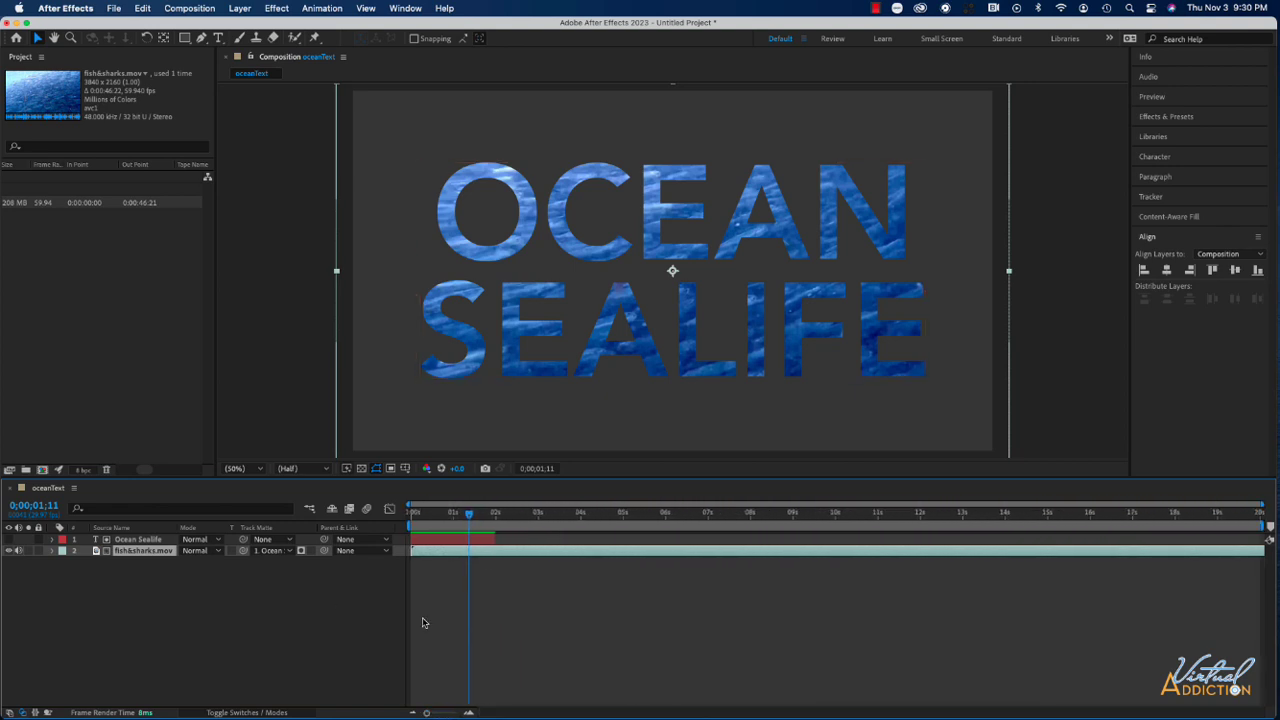
left_click_drag(492, 539, 1265, 540)
key("space")
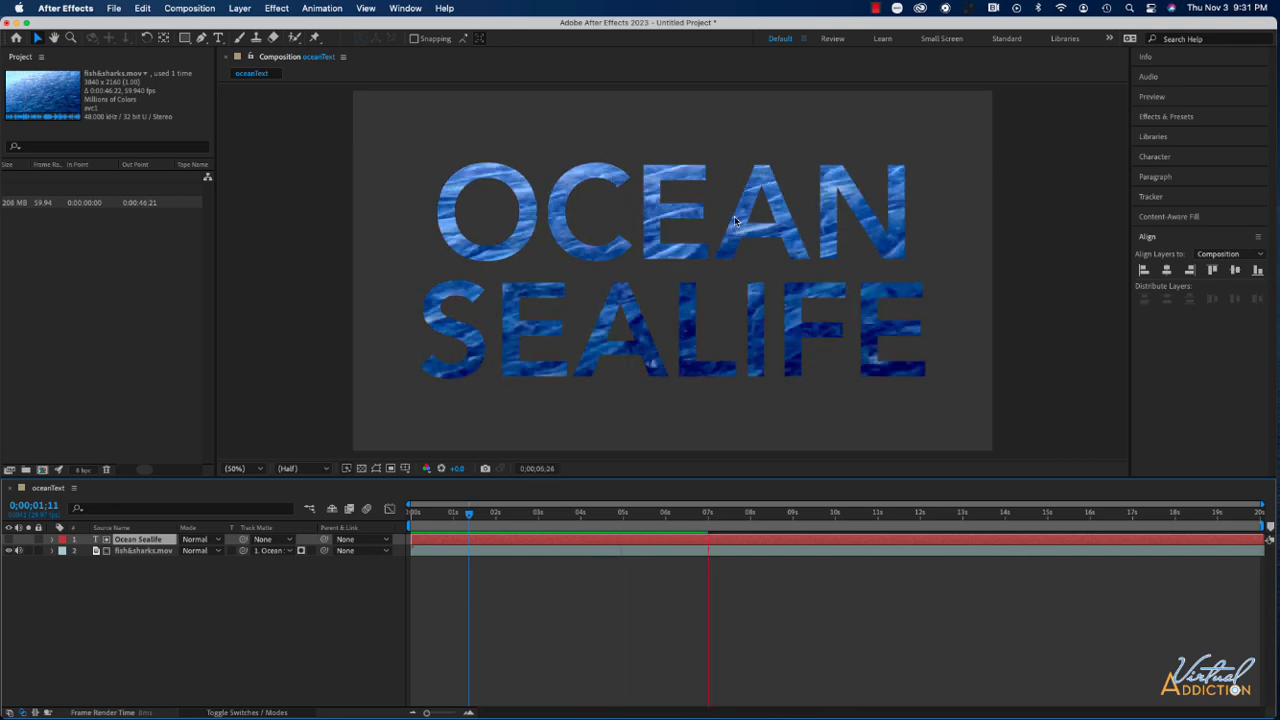
key("space")
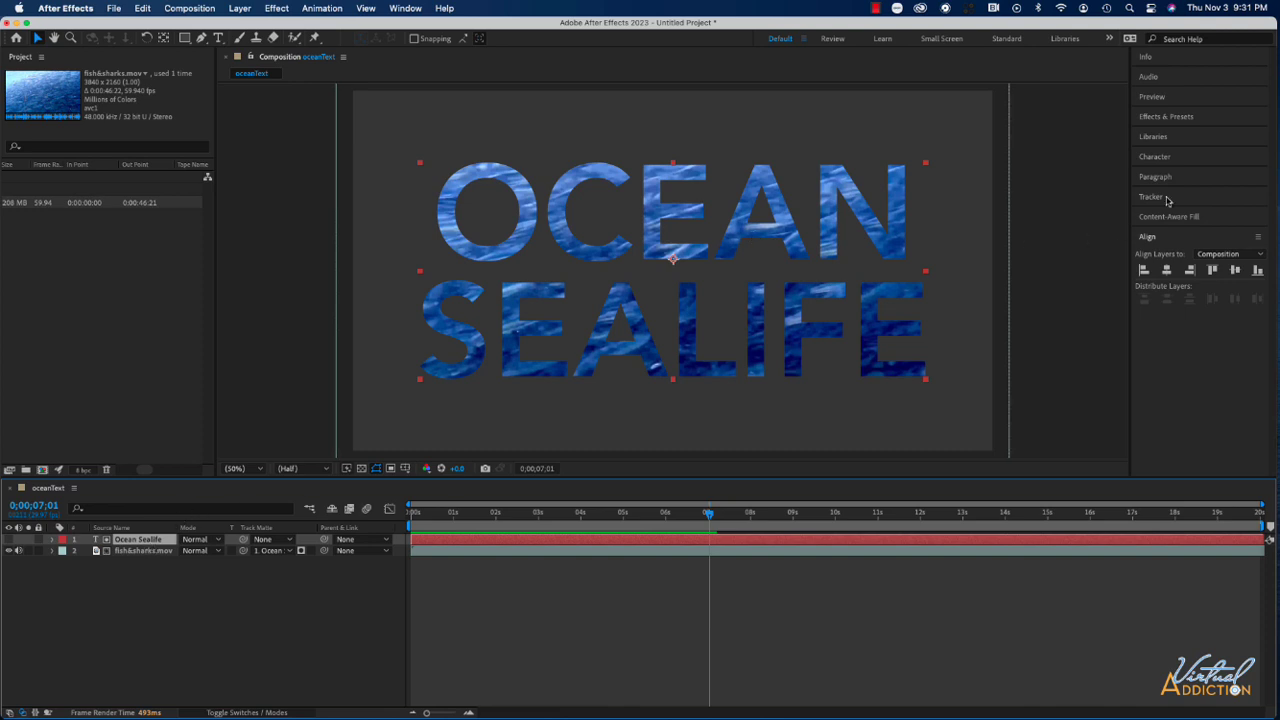
Switch the text font to Bebas Neue Regular and scale the lettering up.
left_click(1155, 157)
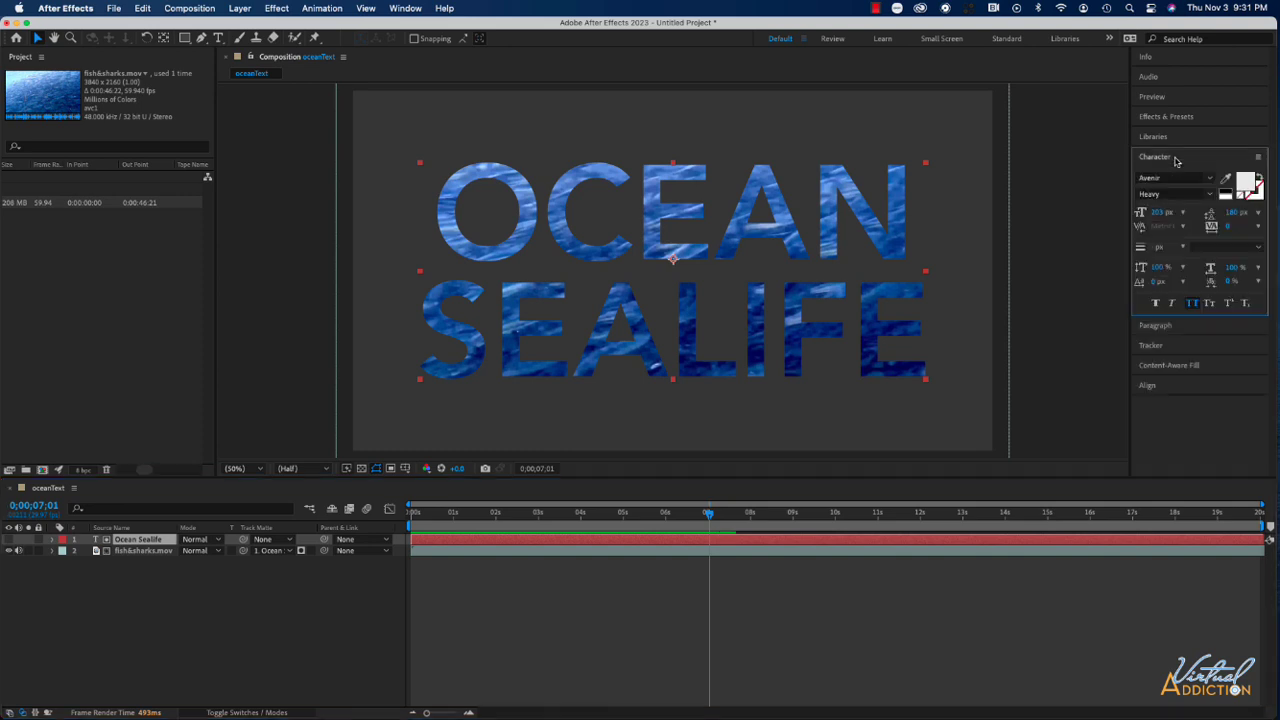
left_click(1210, 179)
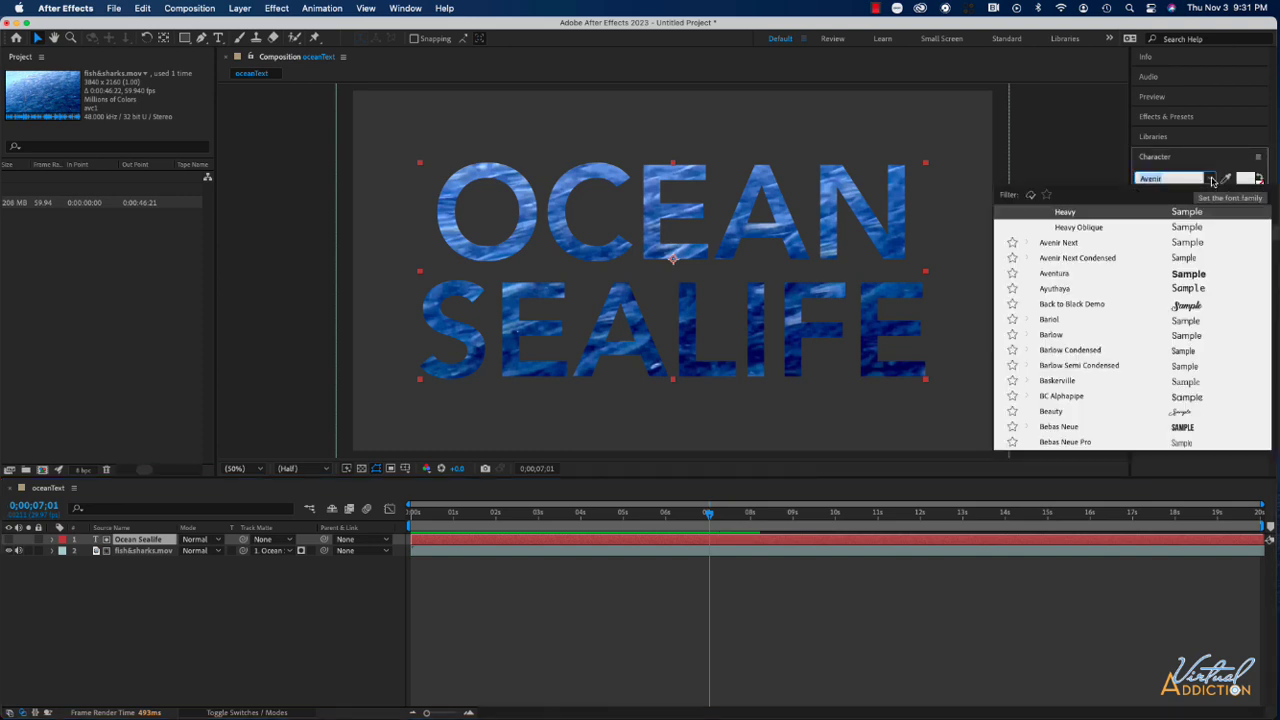
left_click(1194, 276)
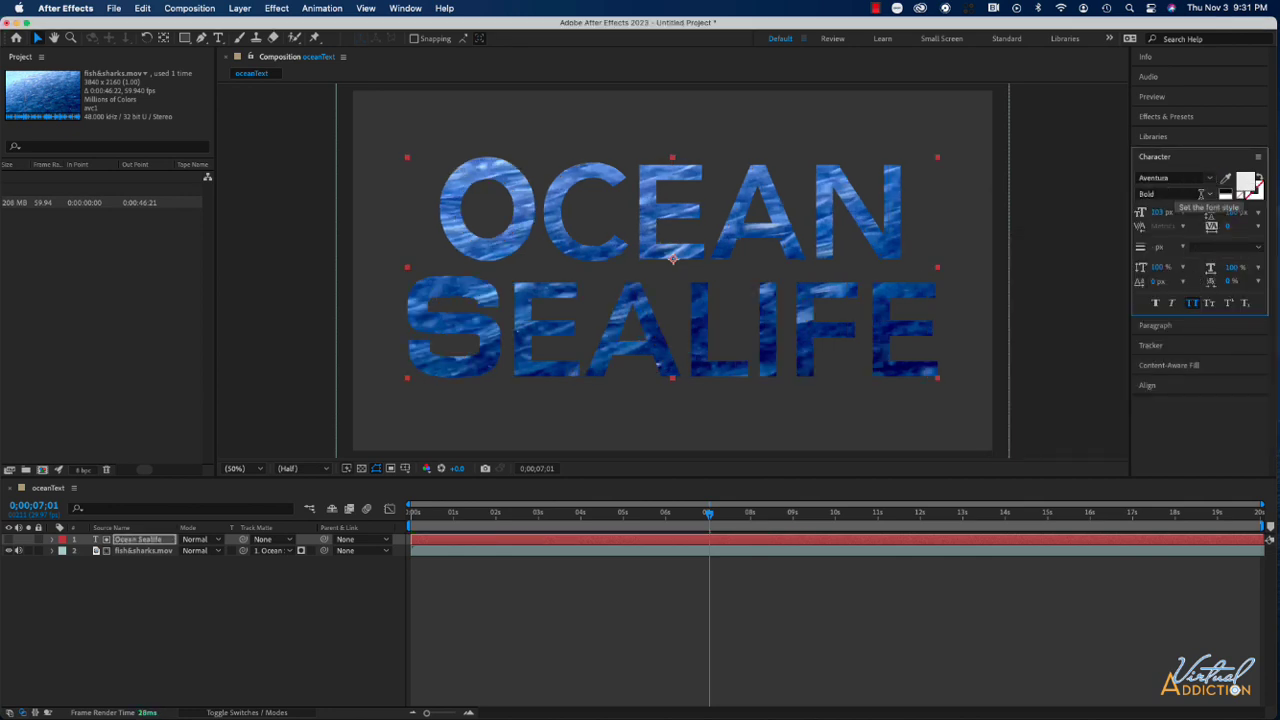
left_click(1210, 195)
left_click(1210, 196)
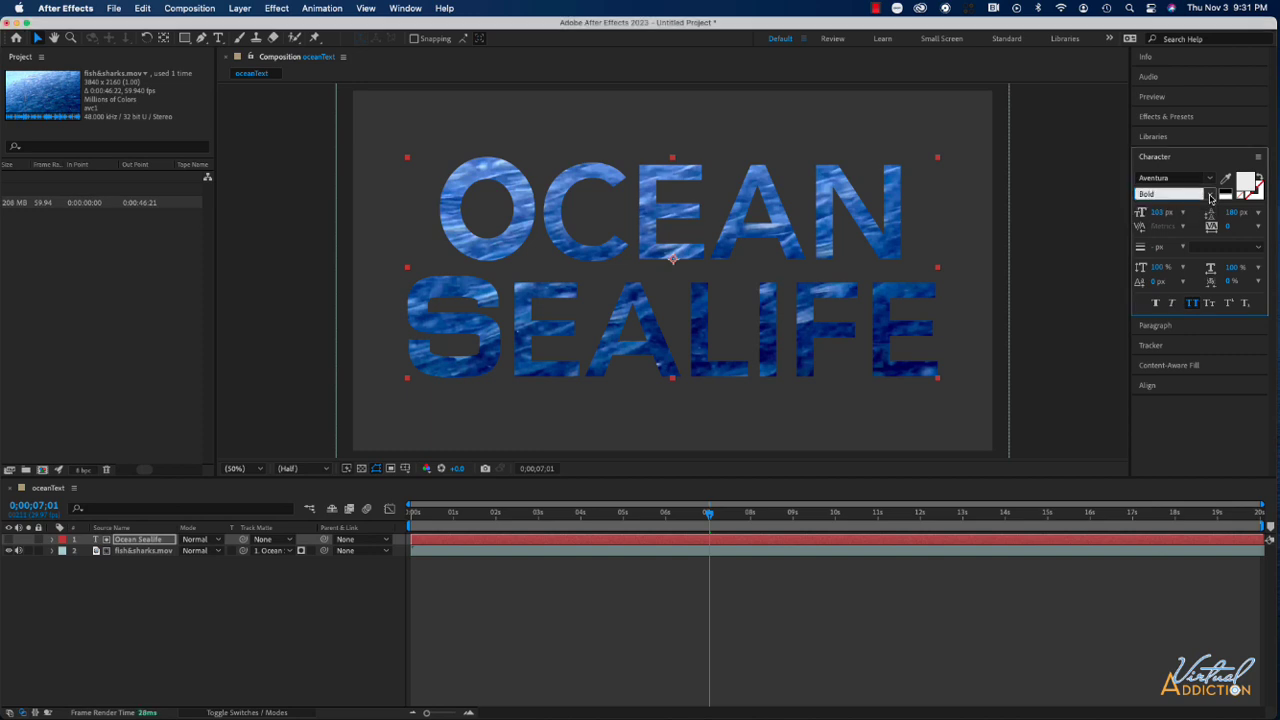
left_click(1210, 178)
scroll(1187, 285, "down", 1)
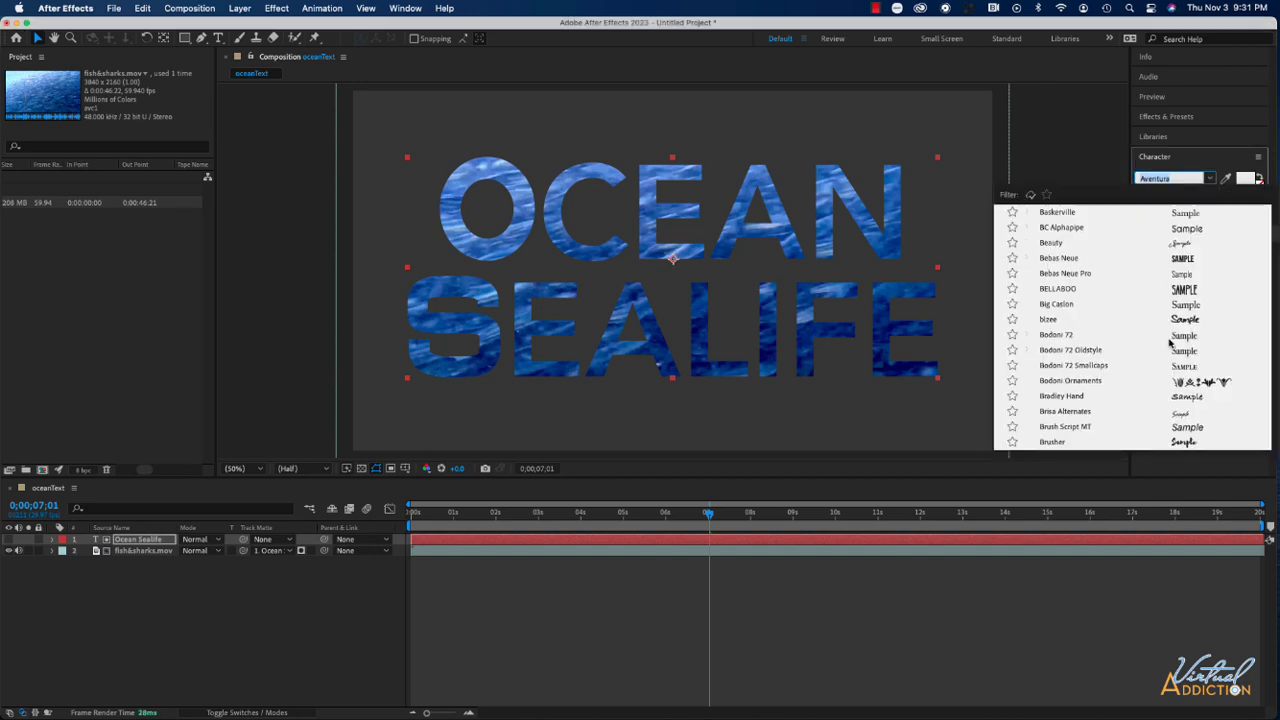
left_click(1184, 260)
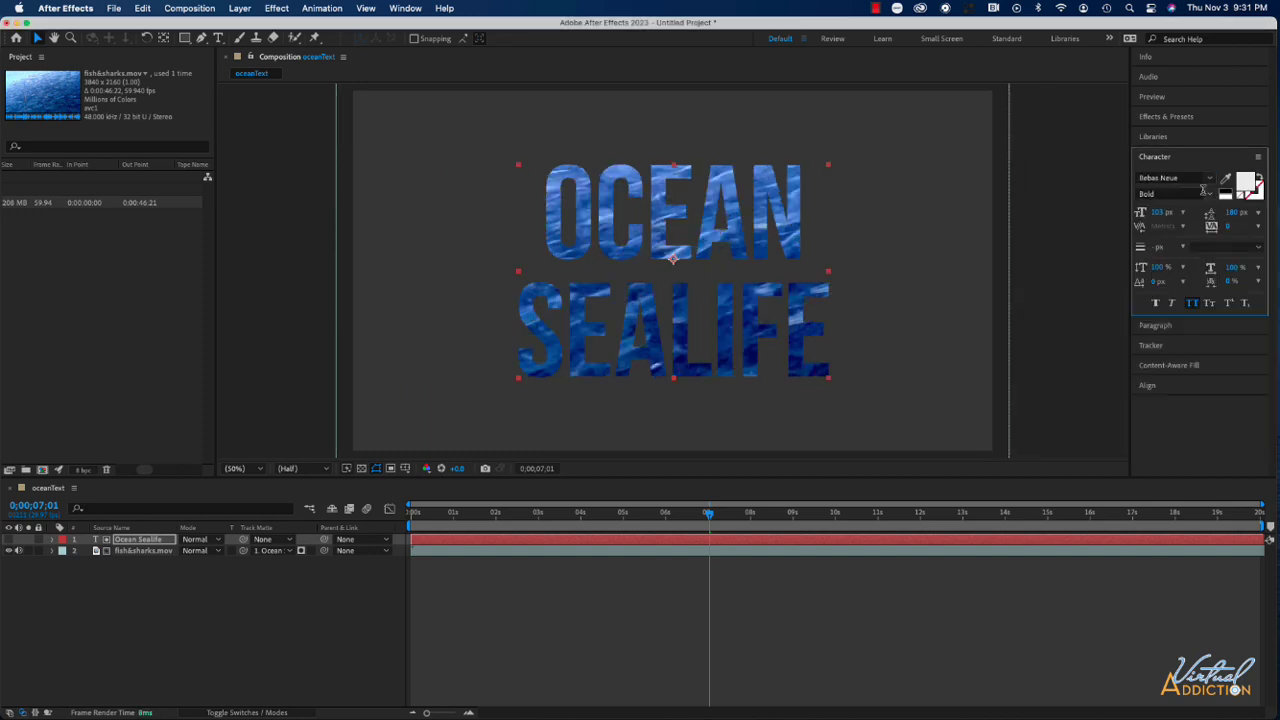
left_click_drag(828, 377, 903, 421)
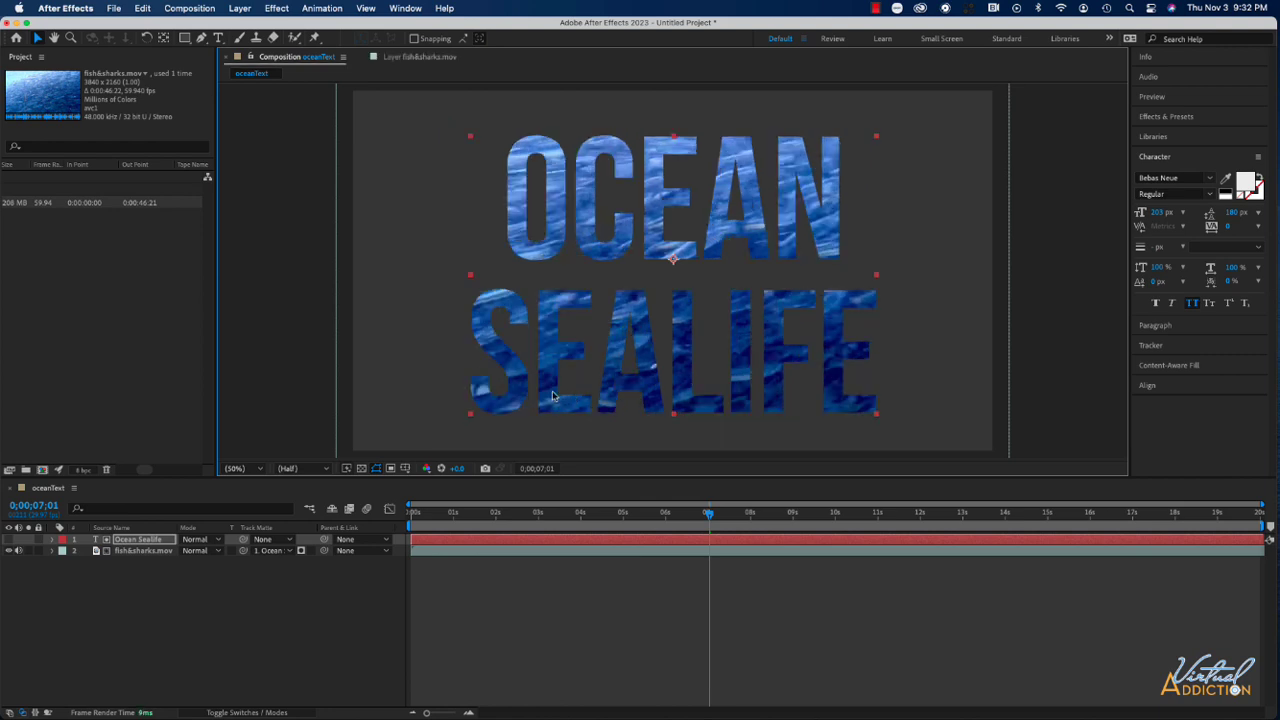
Select both the text and ocean video layers and pre-compose them as 'text mask'.
left_click(140, 551, "shift")
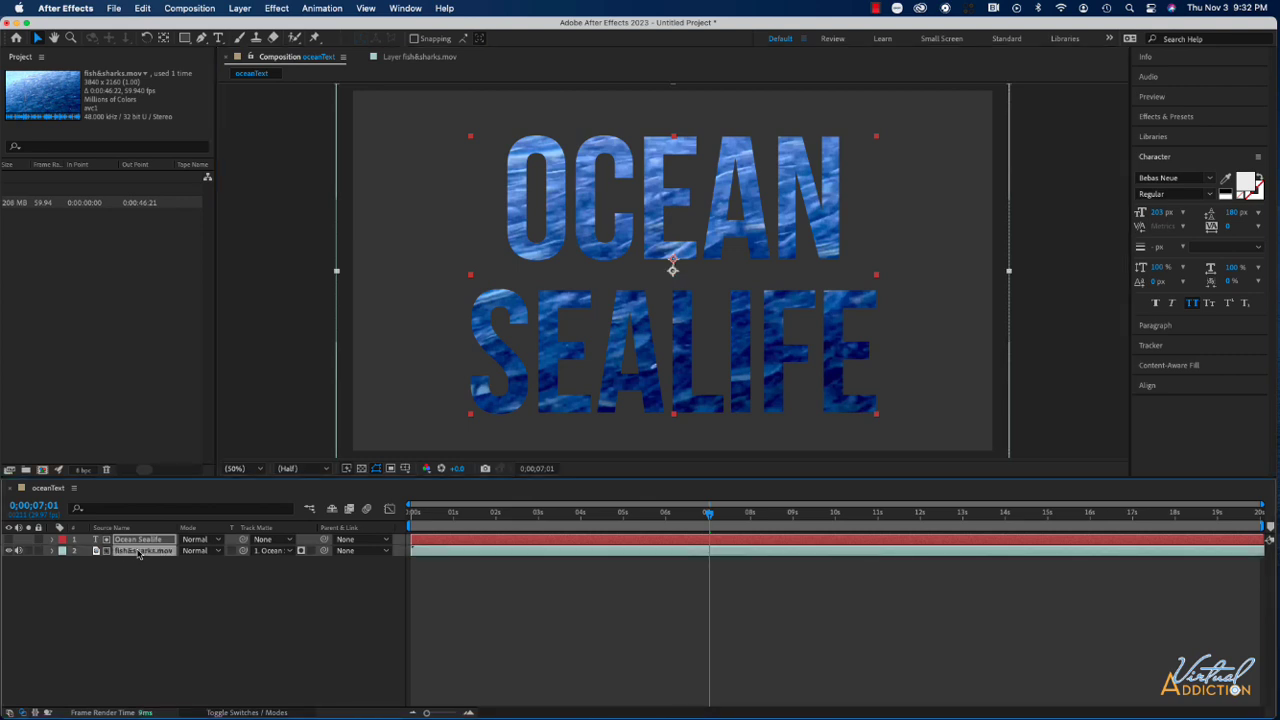
right_click(146, 550)
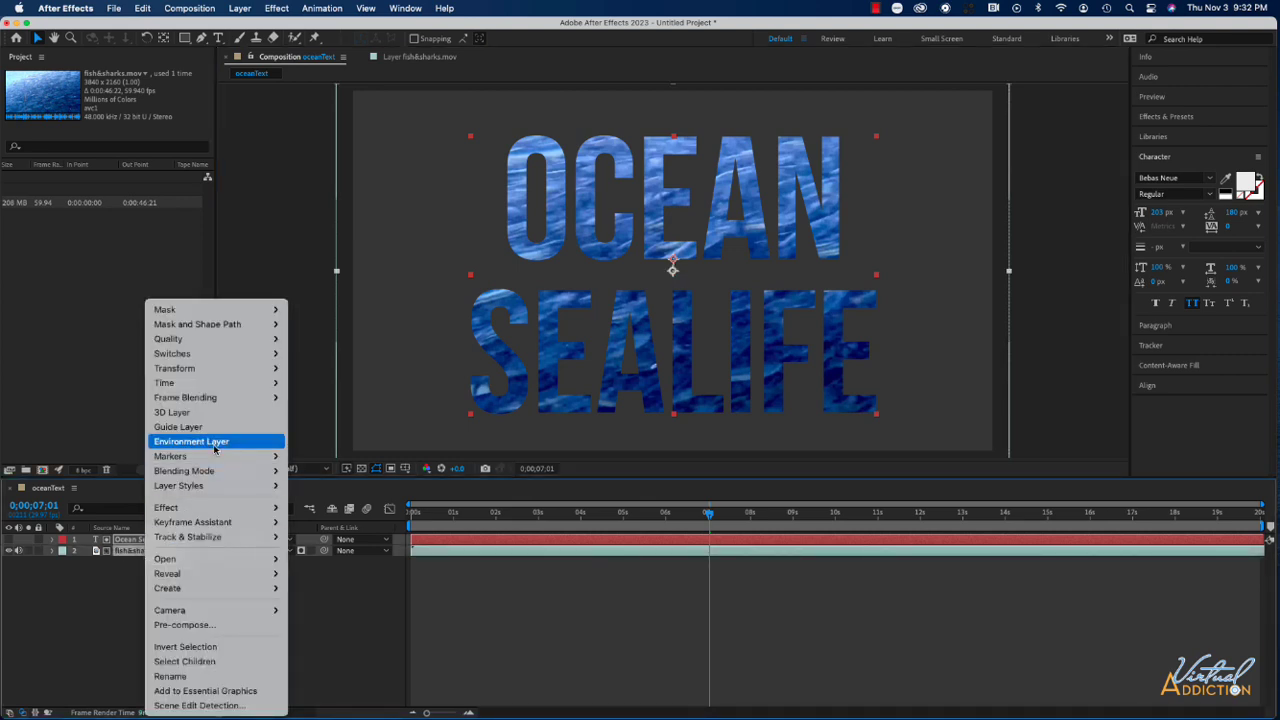
left_click(184, 624)
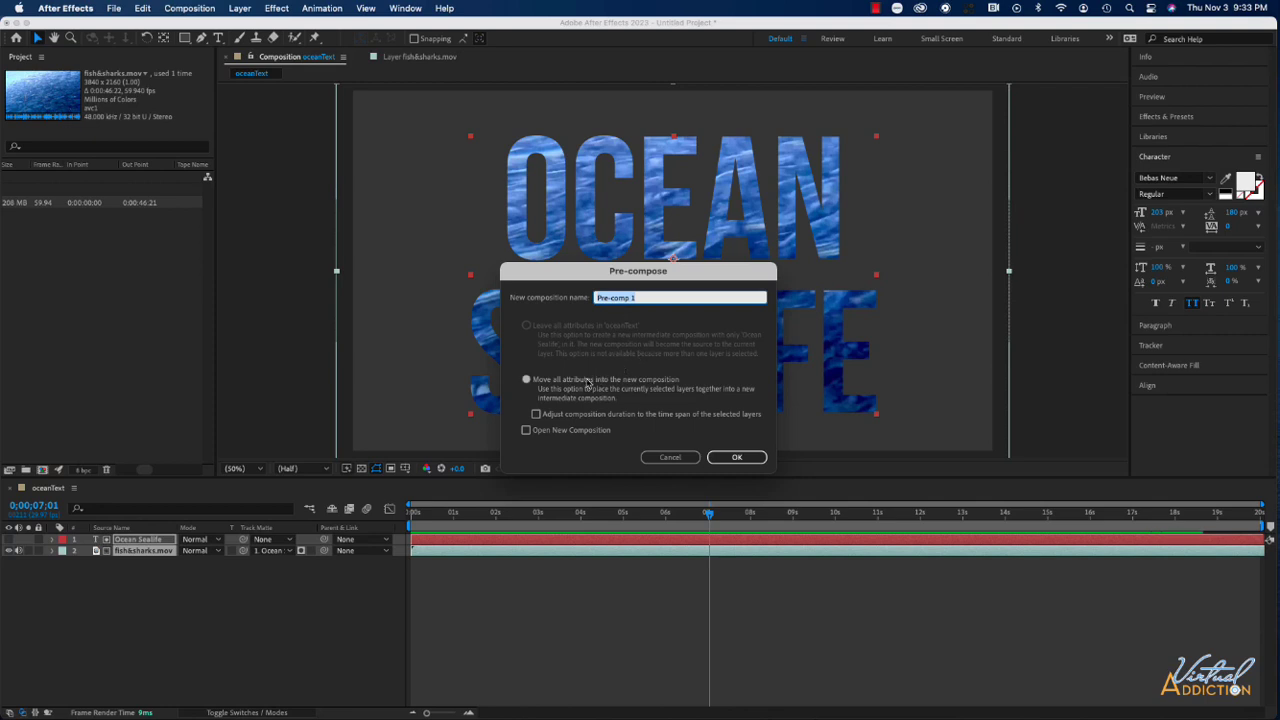
type("text mask")
key("Return")
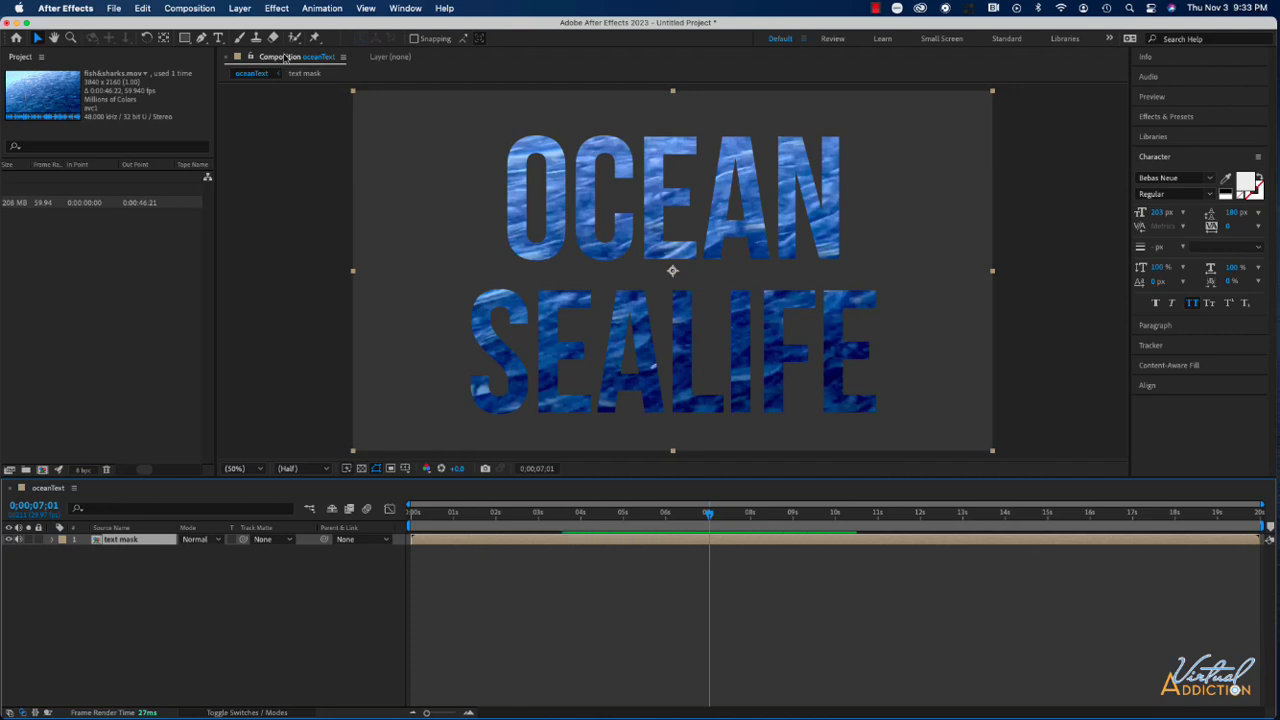
Create a bright yellow (EEC40F) solid and place it beneath the text mask layer.
left_click(240, 8)
mouse_move(300, 27)
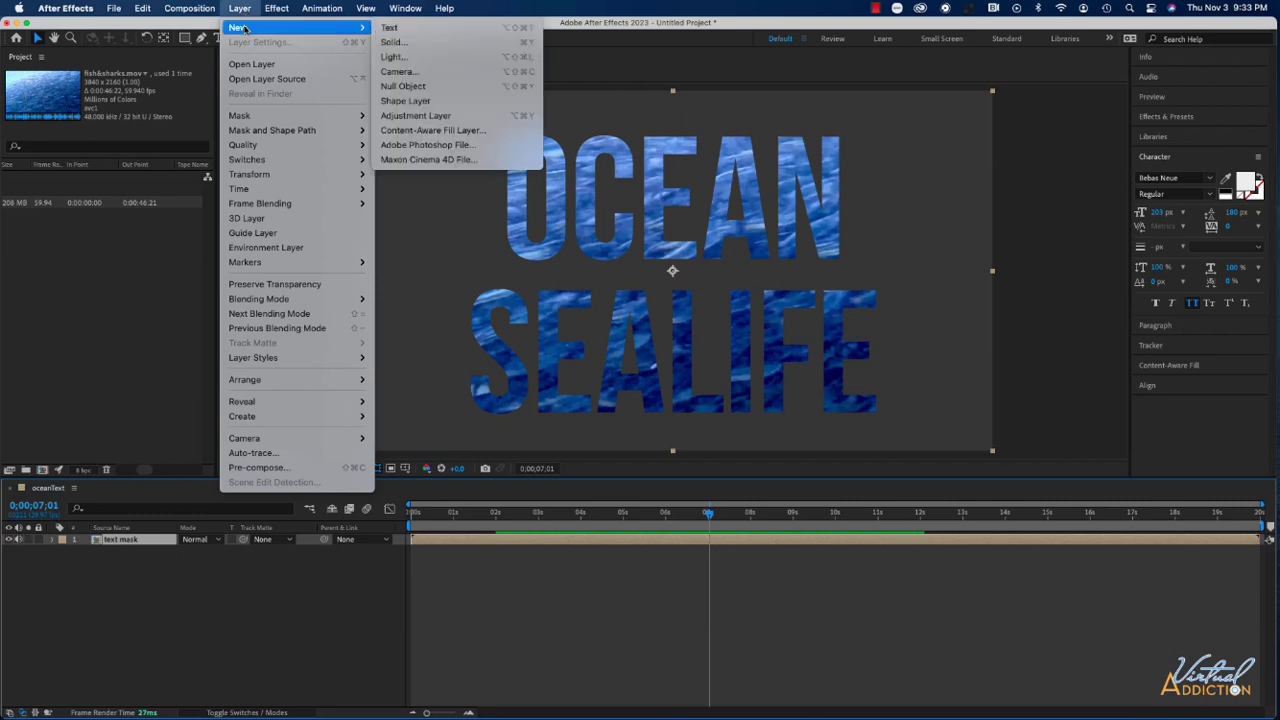
left_click(453, 42)
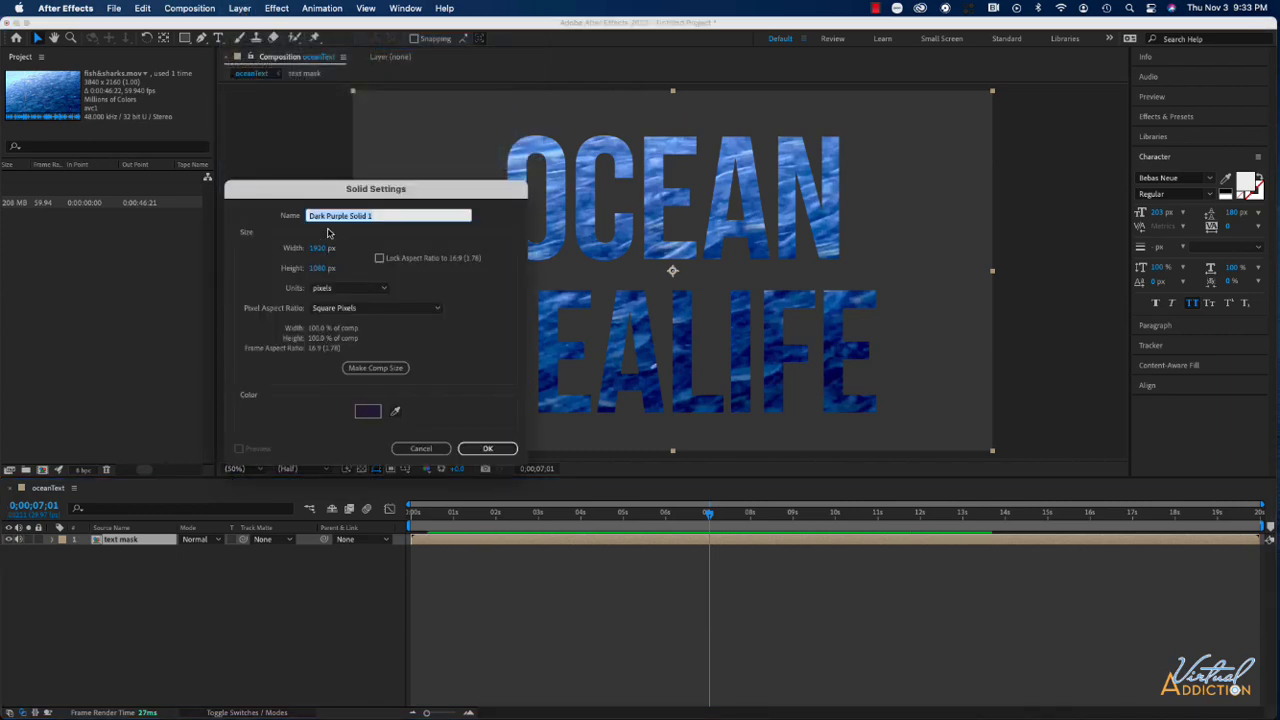
left_click(366, 412)
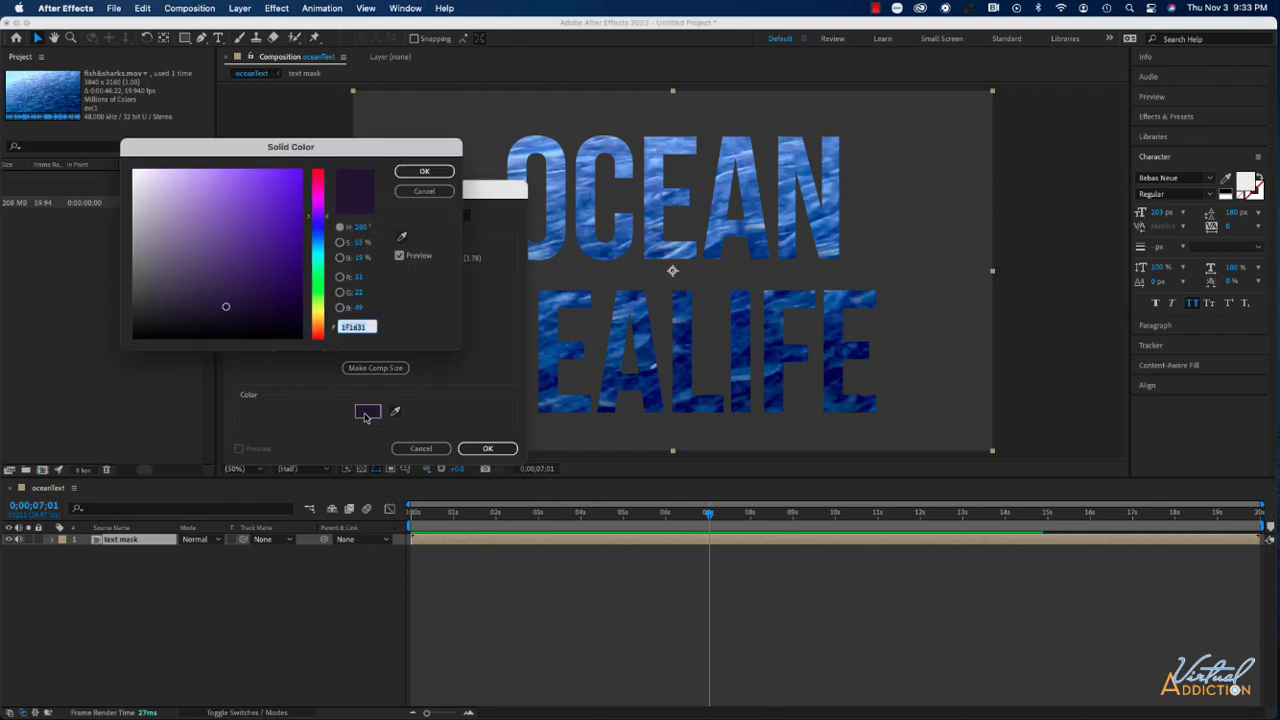
left_click(320, 318)
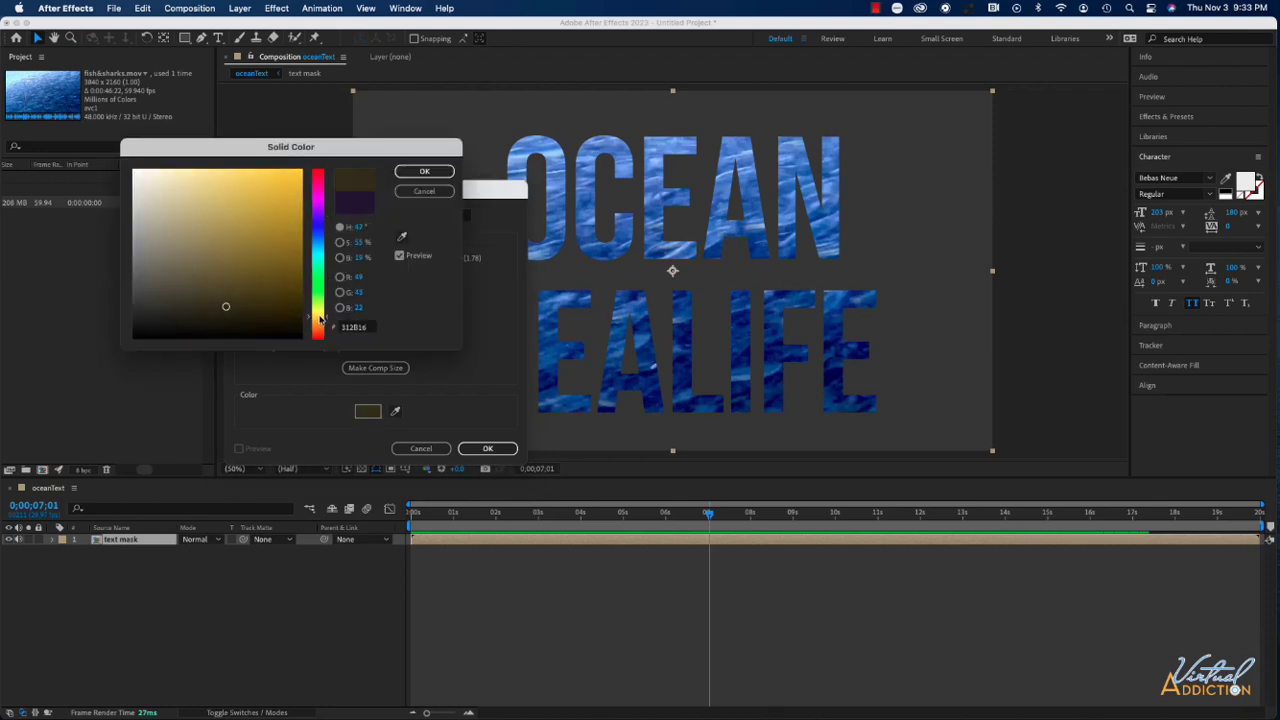
left_click_drag(320, 318, 320, 315)
left_click(290, 179)
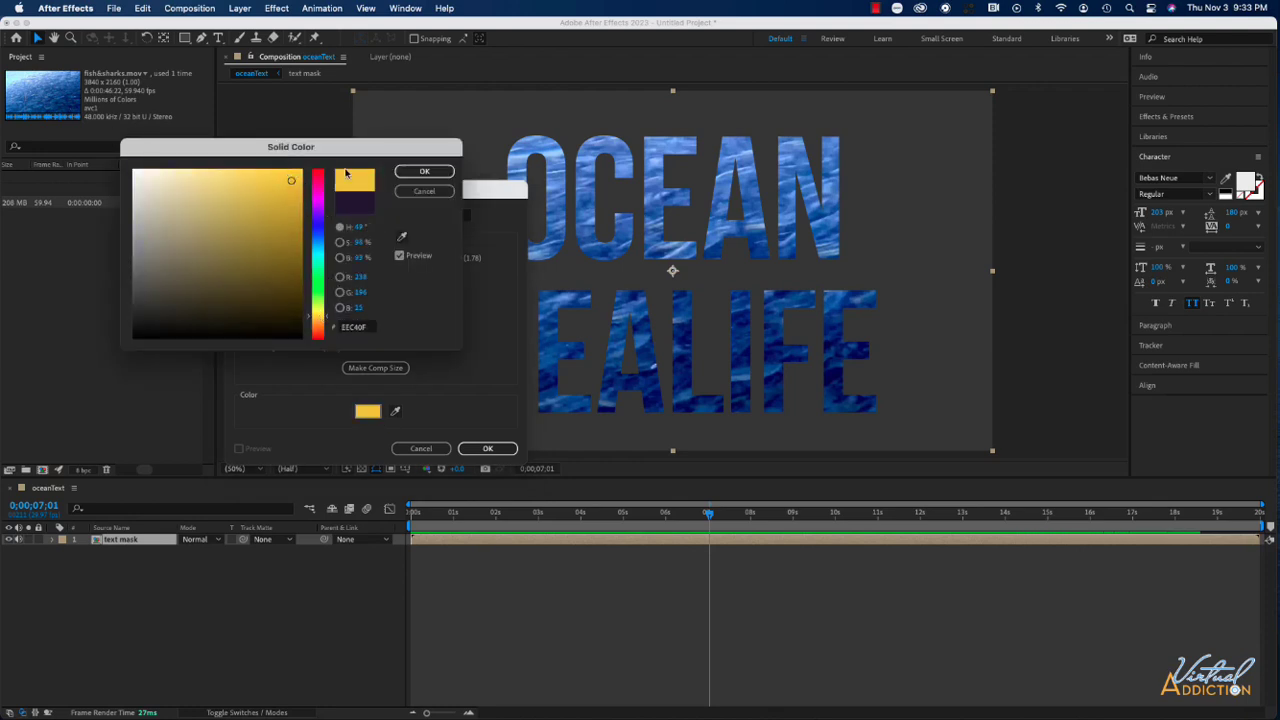
left_click(408, 172)
key("Return")
left_click_drag(138, 541, 139, 558)
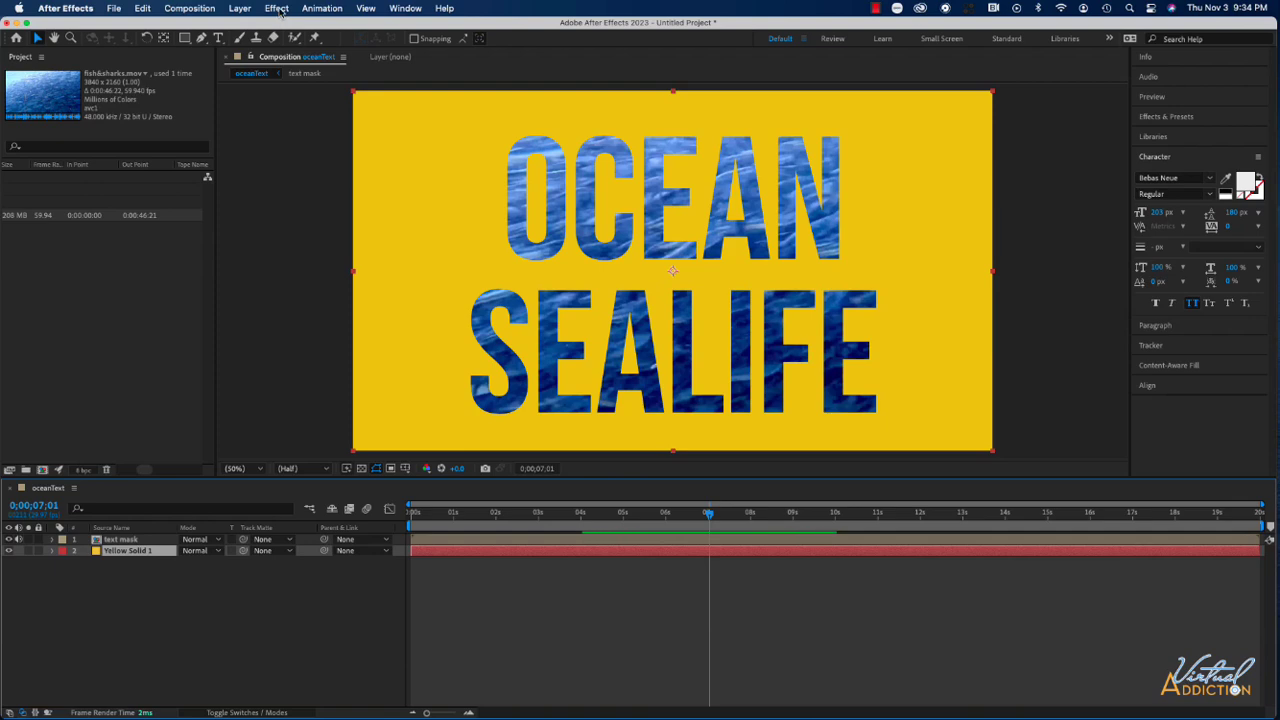
Create a dark gray solid and move it above the text mask layer.
left_click(281, 10)
mouse_move(247, 9)
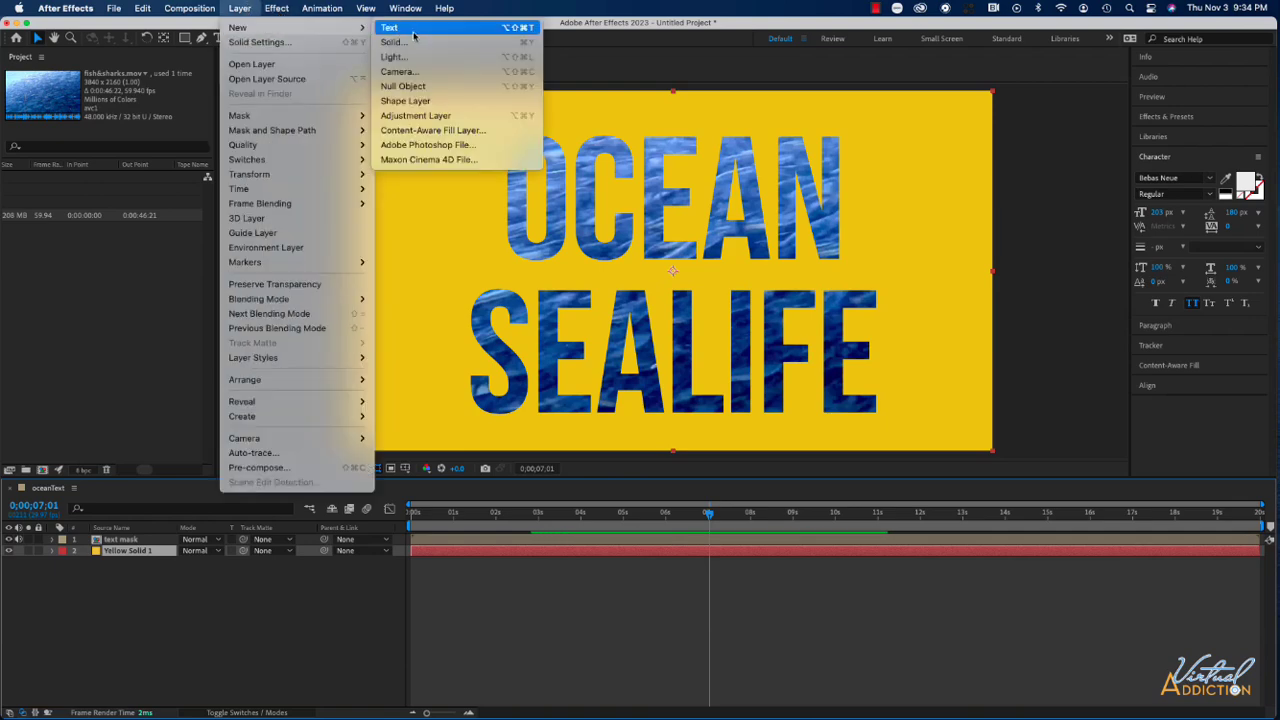
left_click(400, 41)
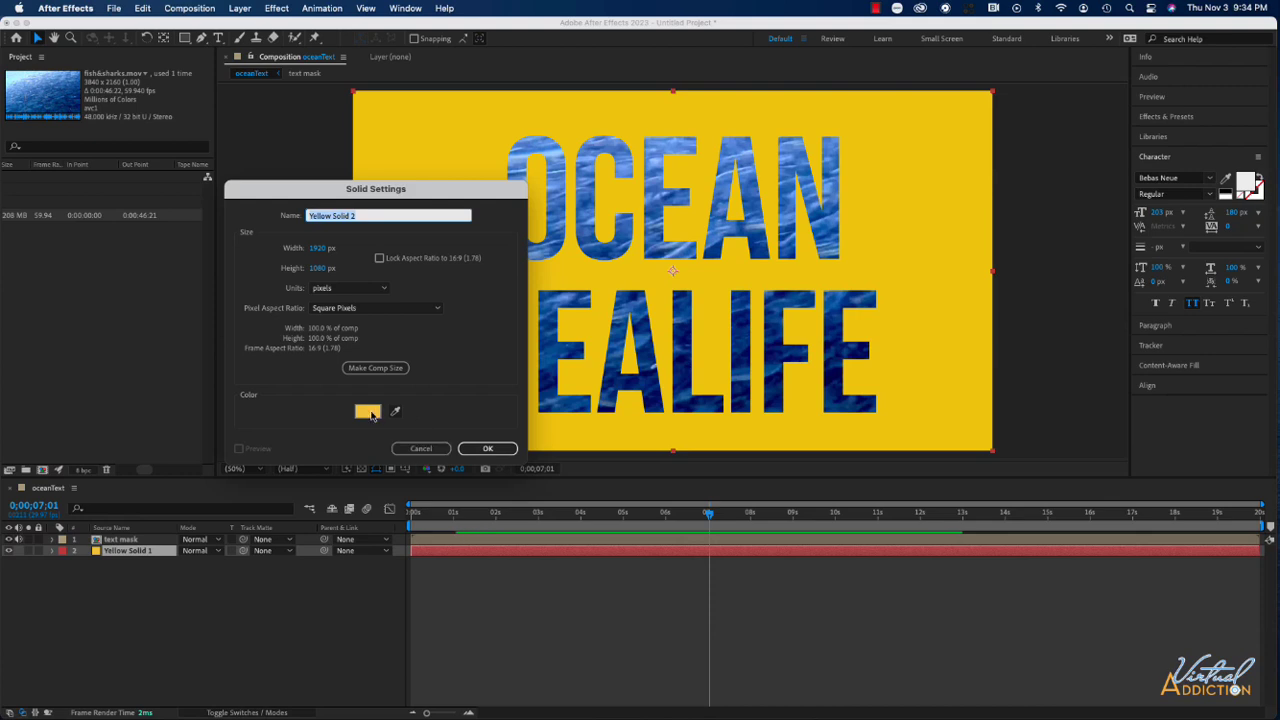
left_click(368, 411)
left_click_drag(137, 300, 132, 294)
left_click(424, 171)
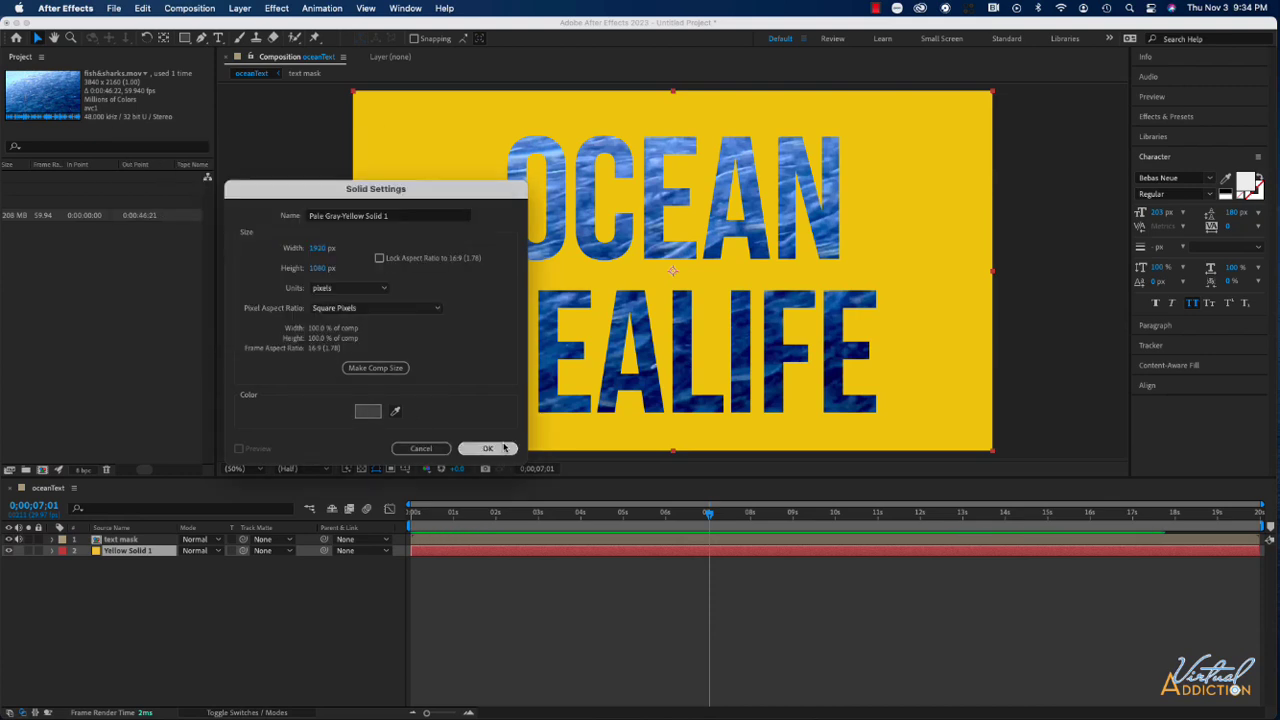
left_click(488, 448)
left_click_drag(138, 548, 132, 540)
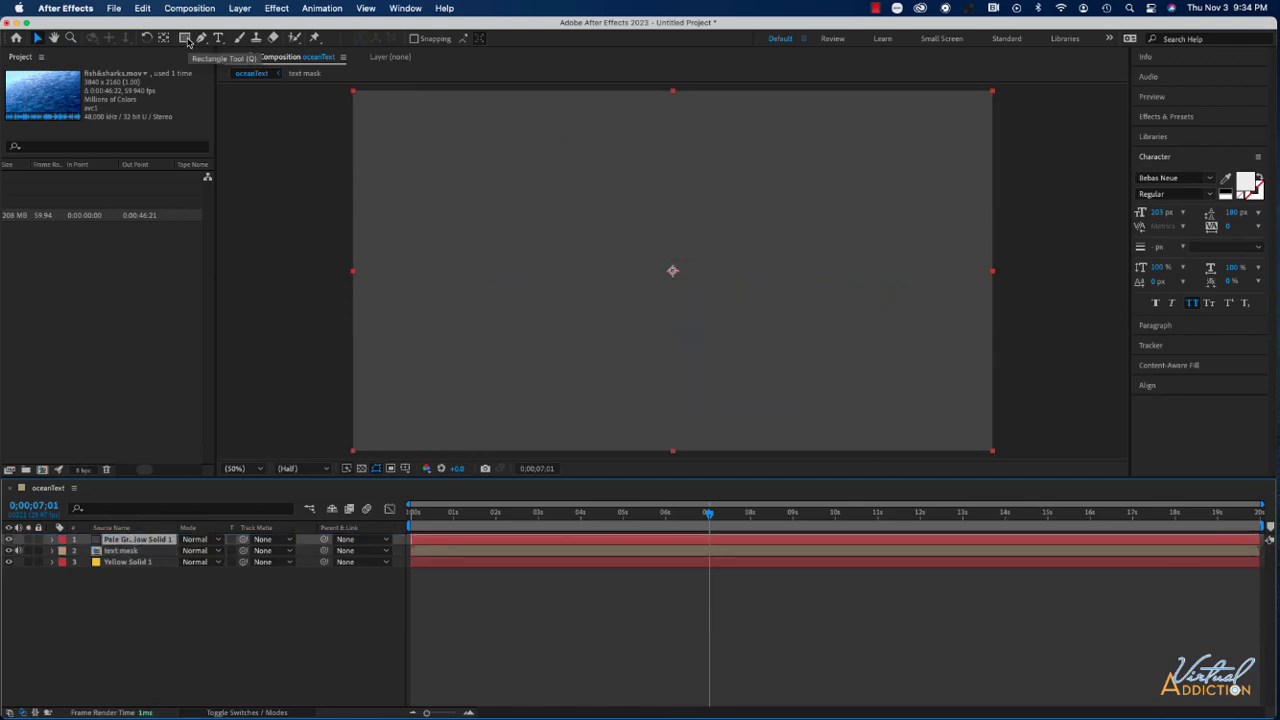
Add an ellipse mask spanning the whole gray solid.
left_click(188, 41)
key("q")
key("q")
double_click(186, 40)
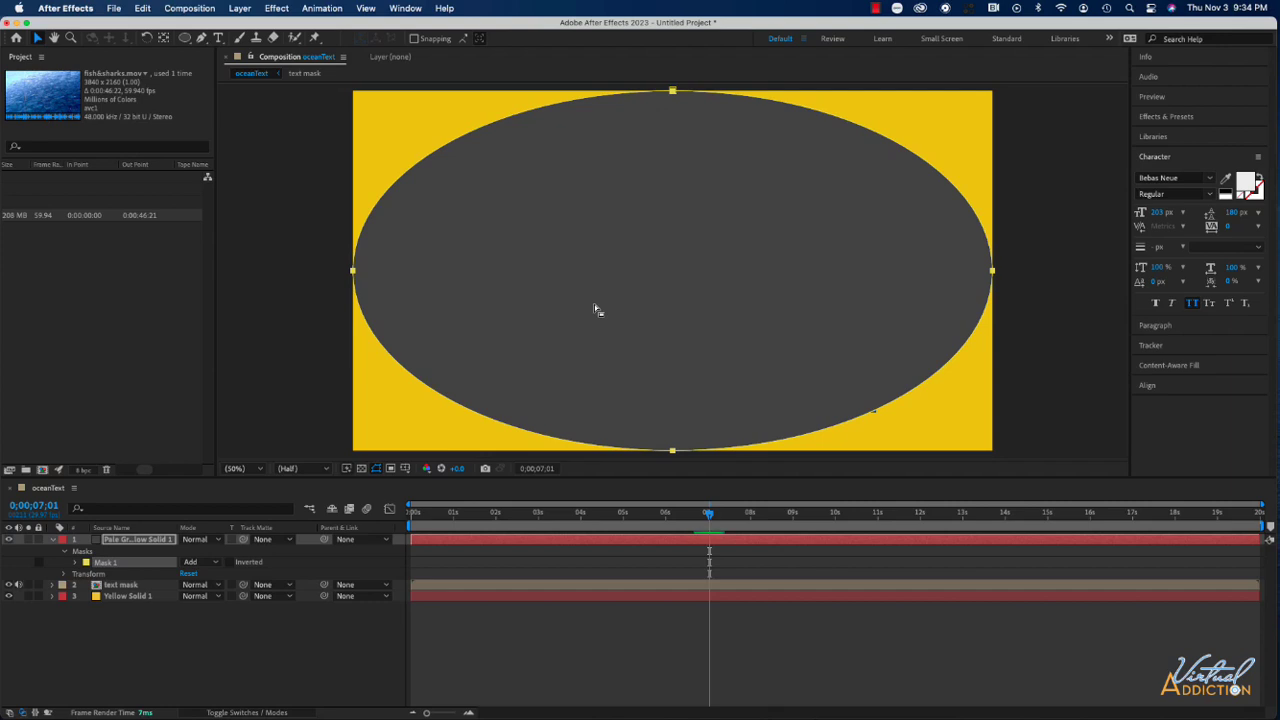
Invert the mask, feather it 342 px and lower its opacity to about 50%.
left_click(75, 564)
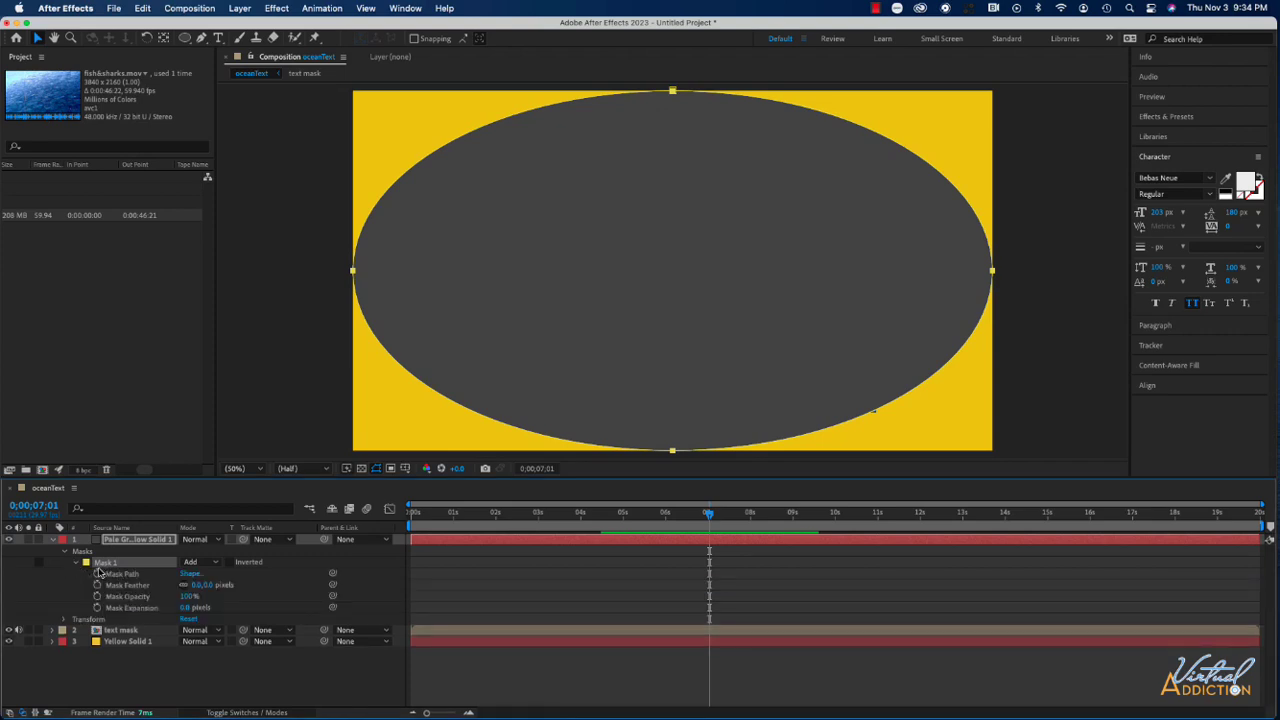
left_click(230, 563)
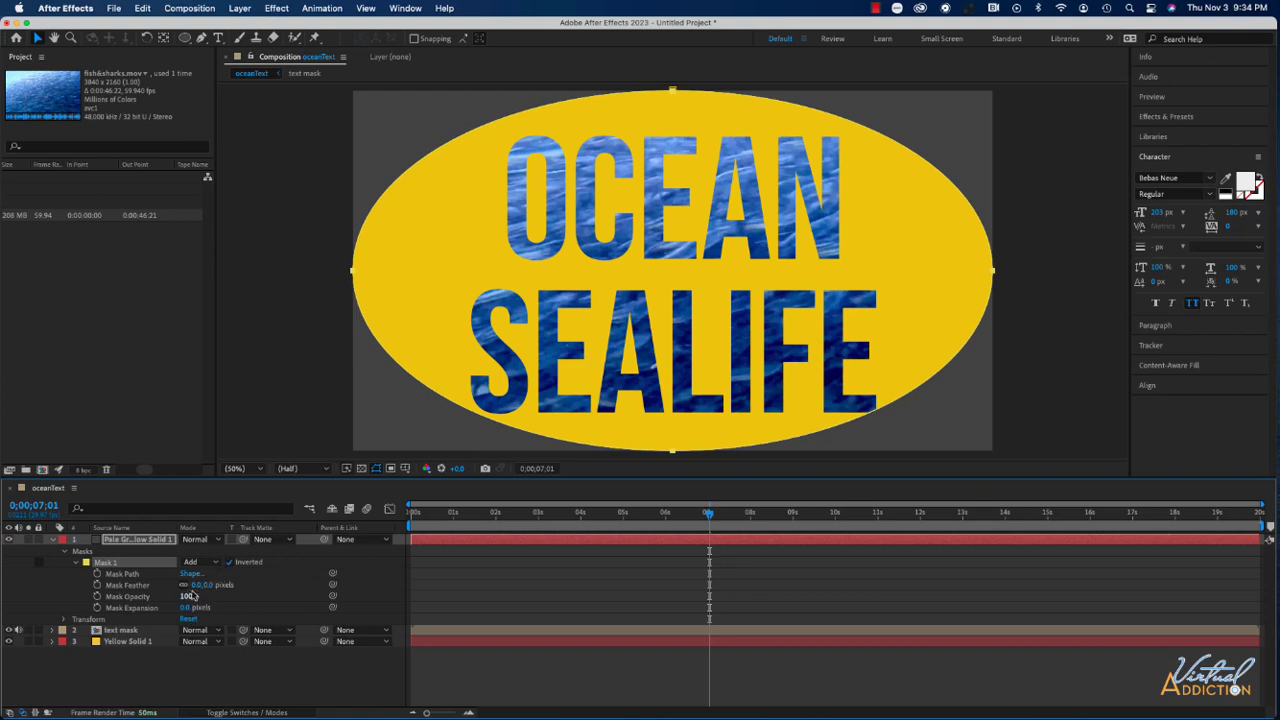
left_click_drag(195, 585, 438, 591)
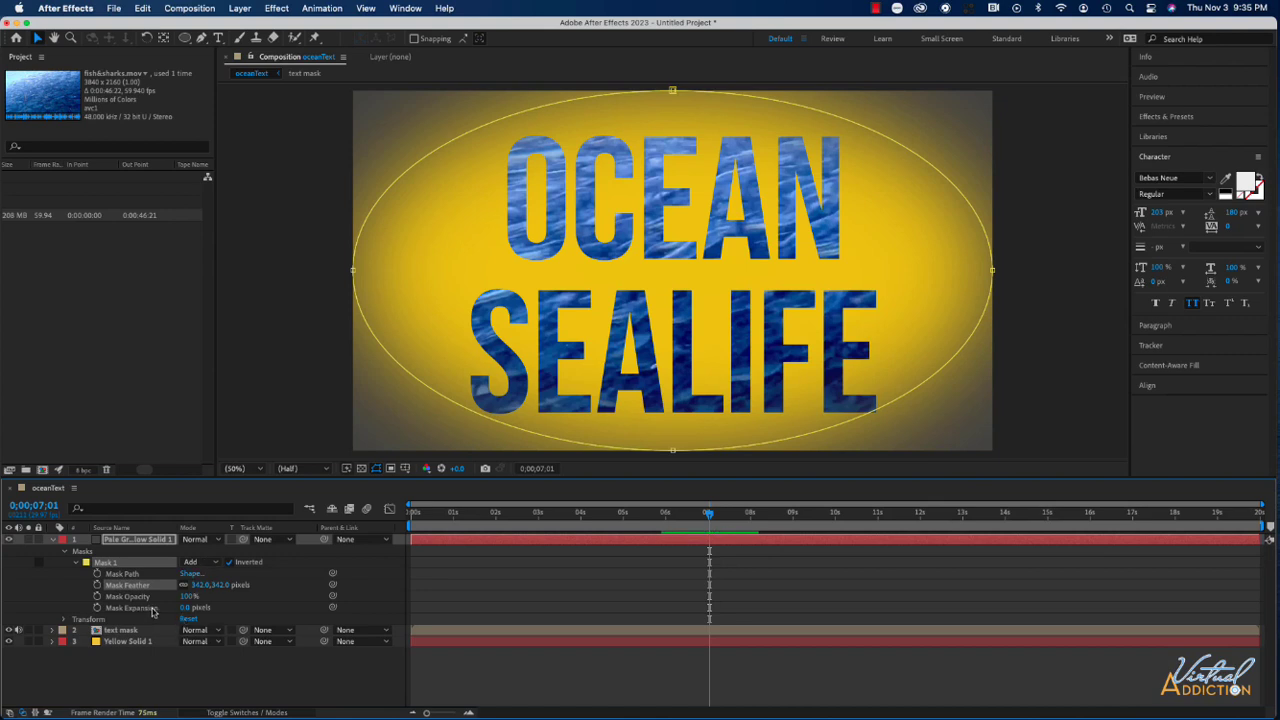
left_click_drag(187, 596, 158, 596)
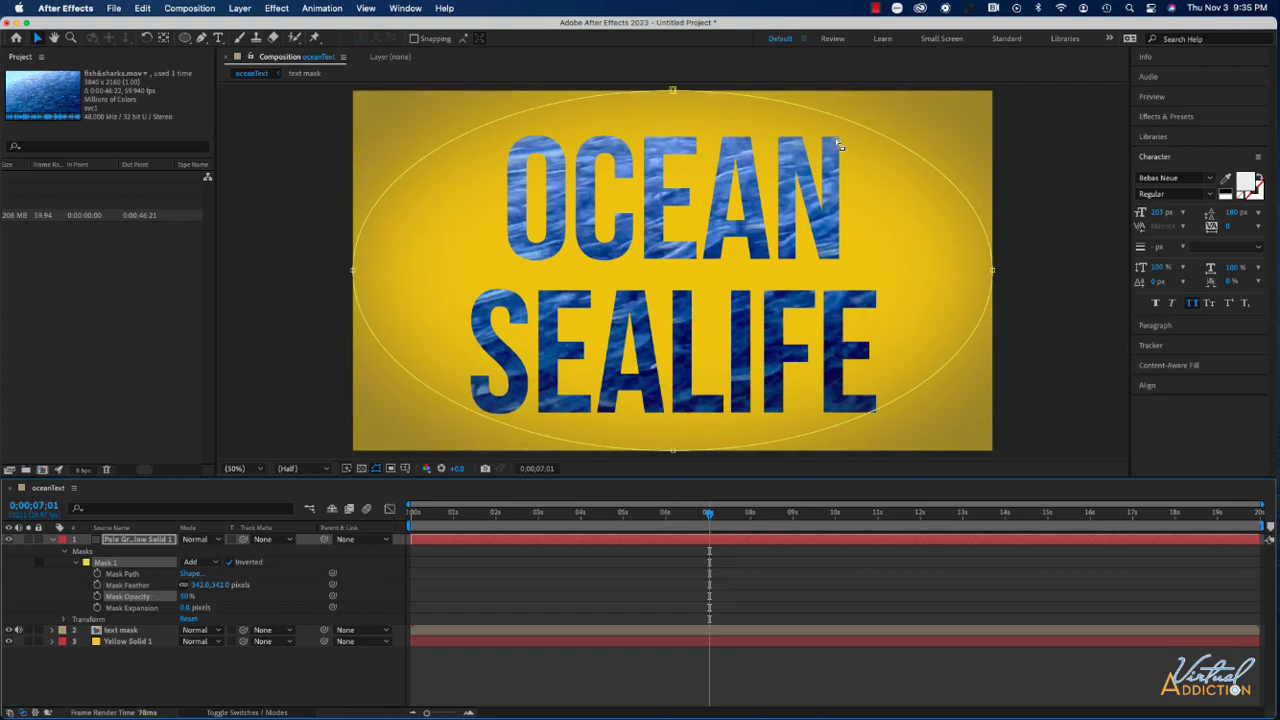
Find Drop Shadow in Effects & Presets and apply it to the text mask layer.
left_click(1160, 117)
left_click(1157, 135)
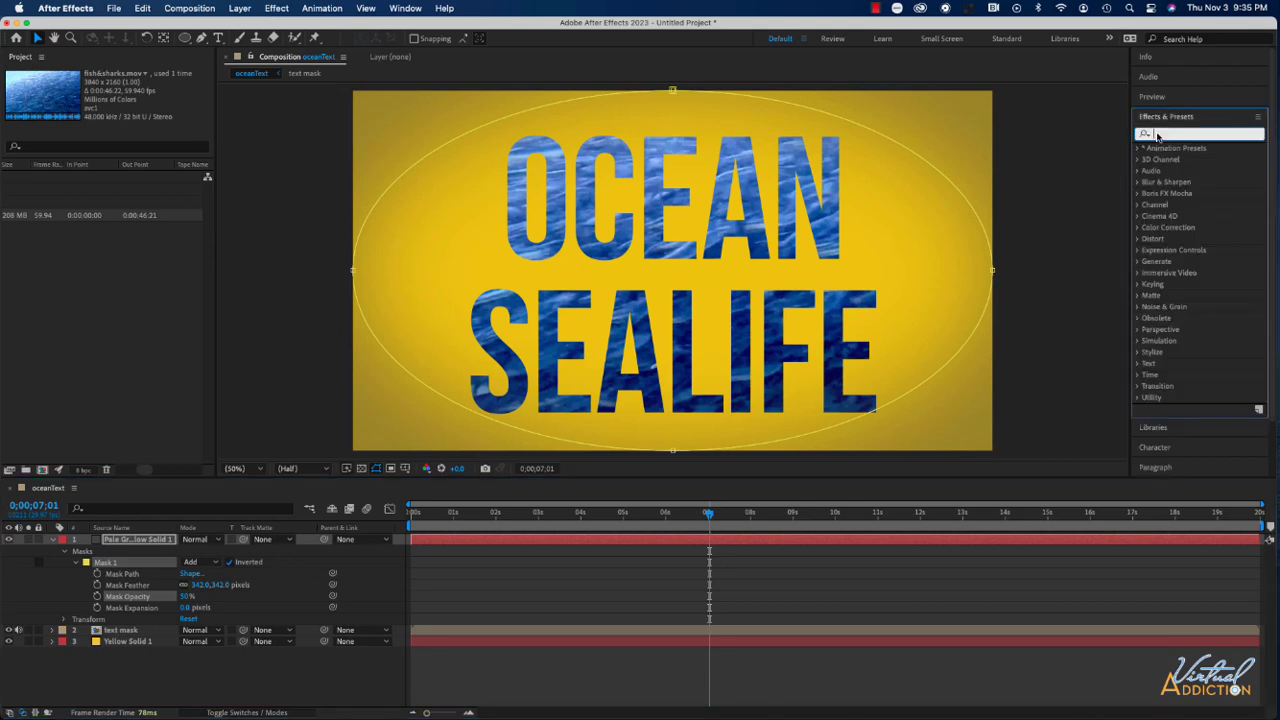
type("drop")
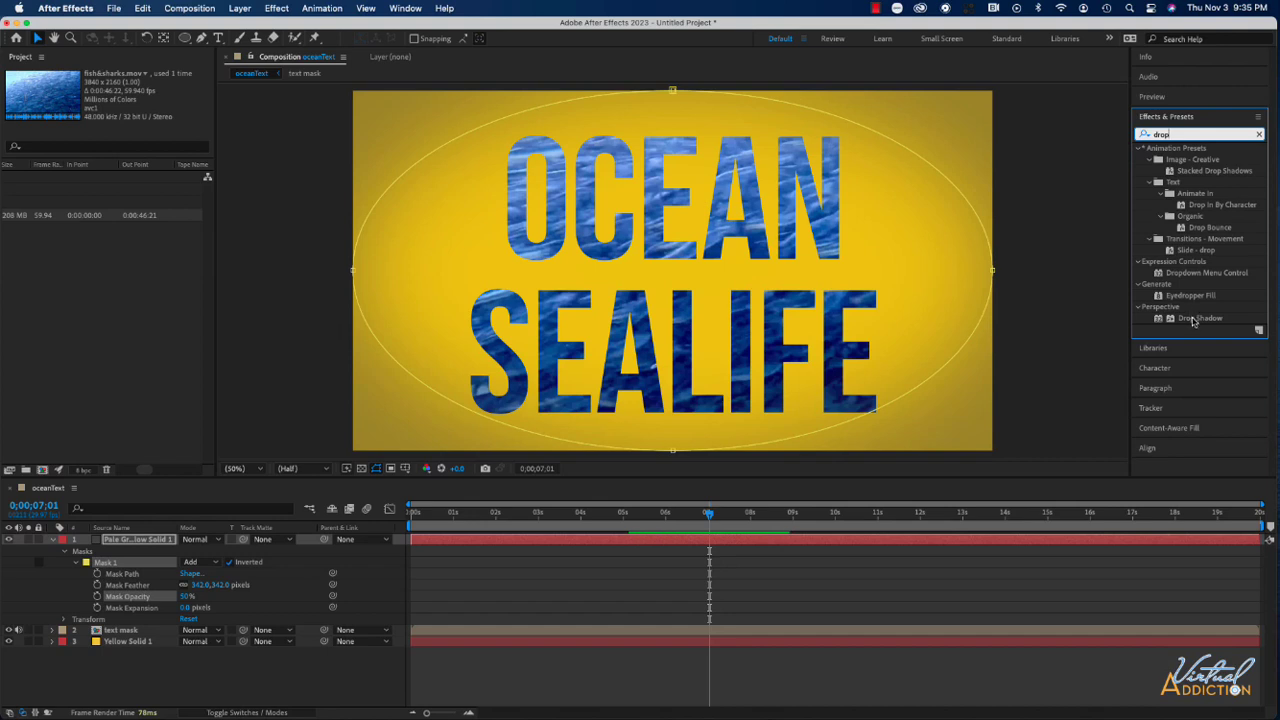
left_click_drag(1200, 318, 124, 633)
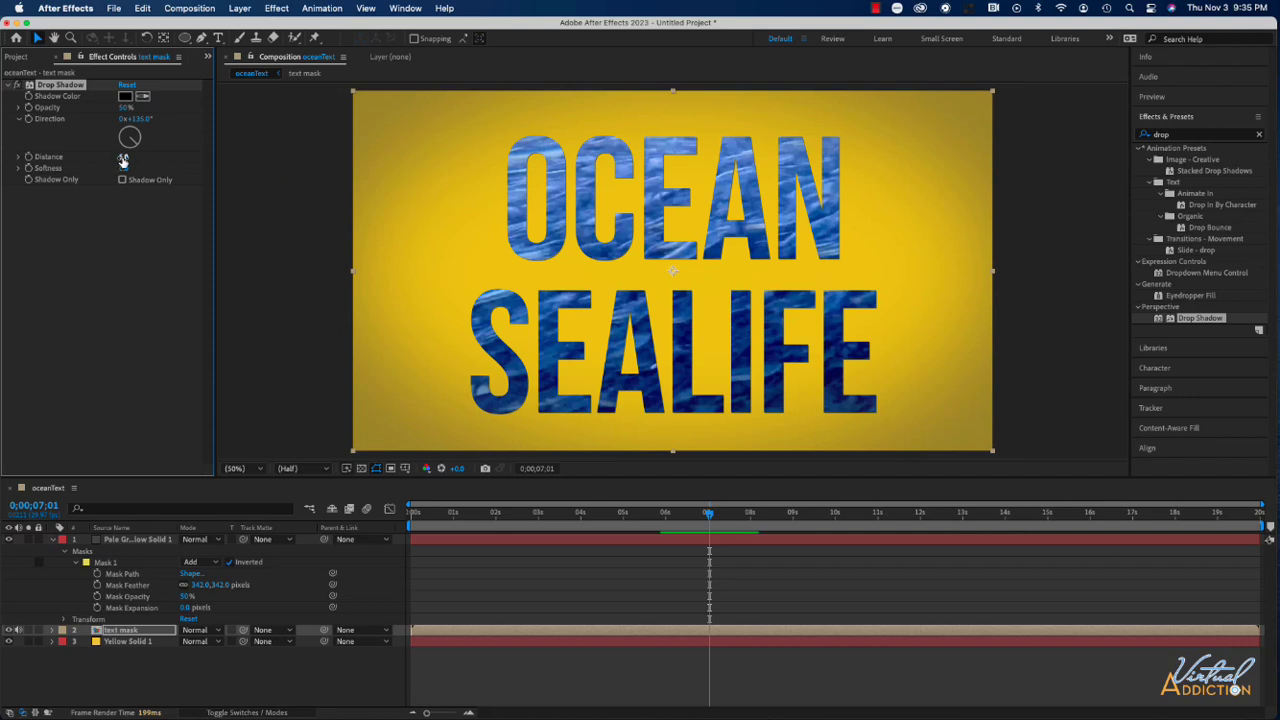
Set the drop shadow's Distance to 10 and Softness to 20.
mouse_move(121, 157)
left_mouse_down()
mouse_move(151, 157)
mouse_move(107, 157)
left_mouse_up()
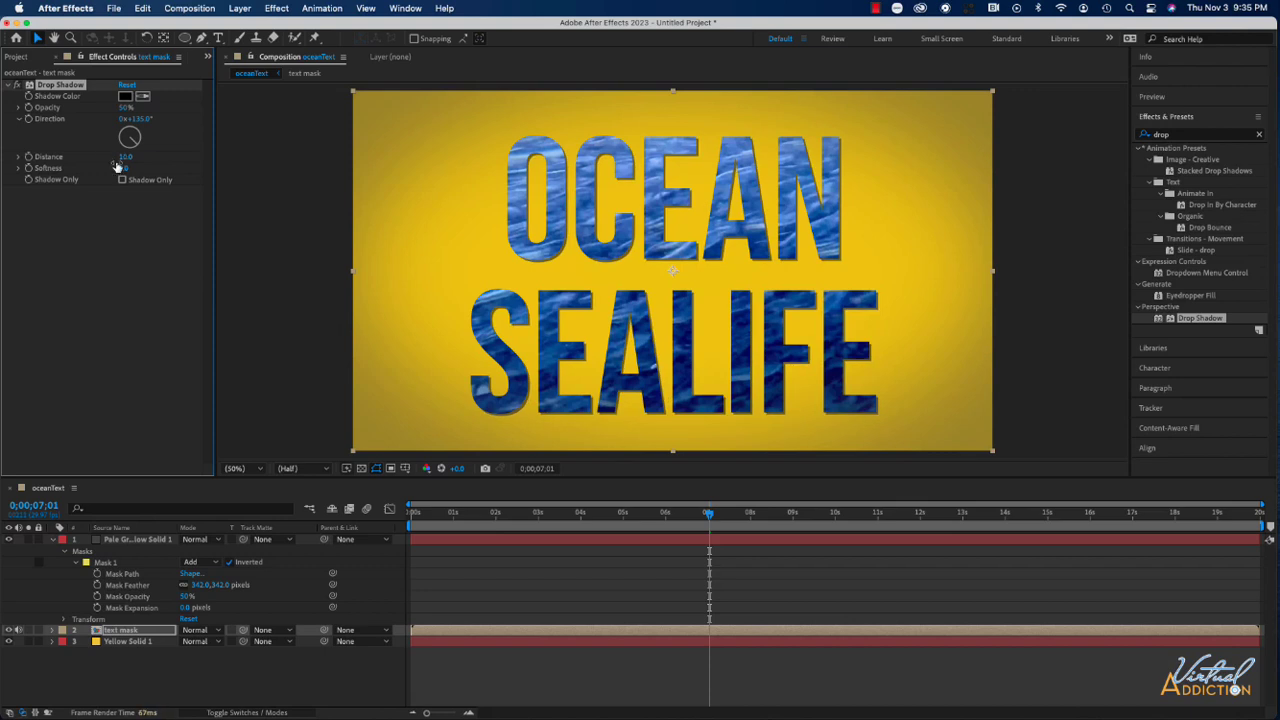
left_click(121, 167)
type("20")
key("Return")
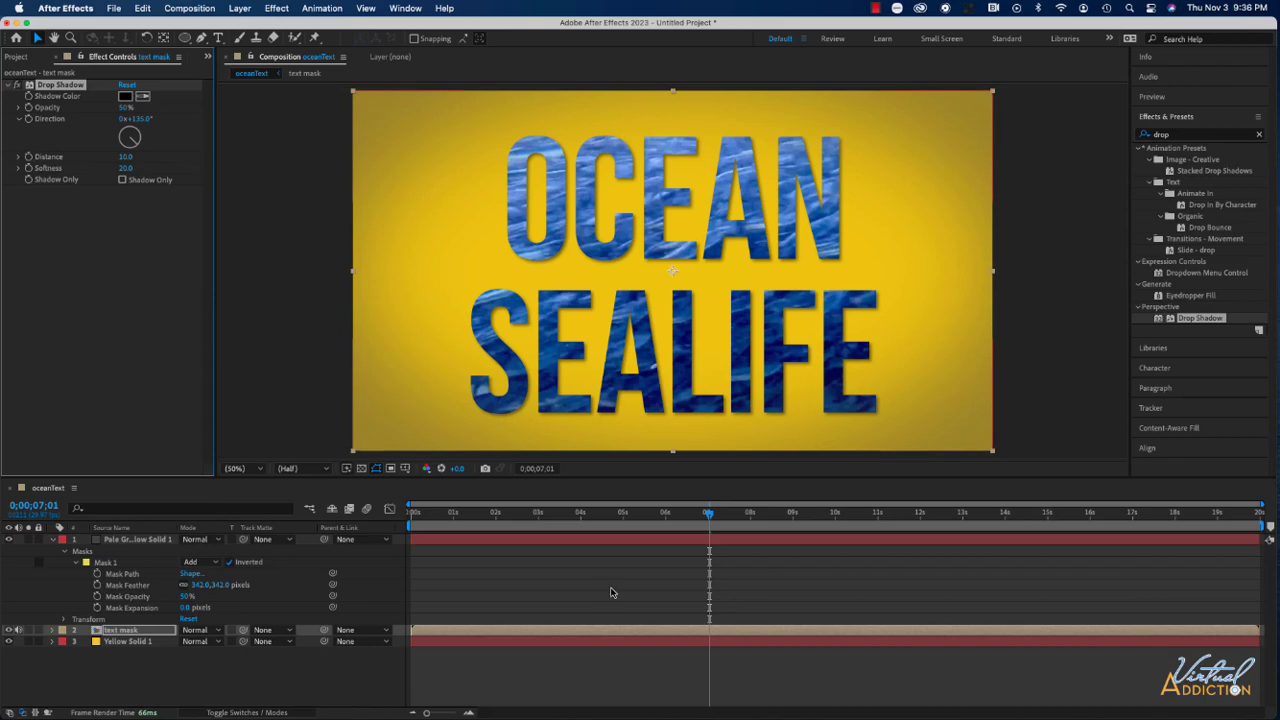
key("space")
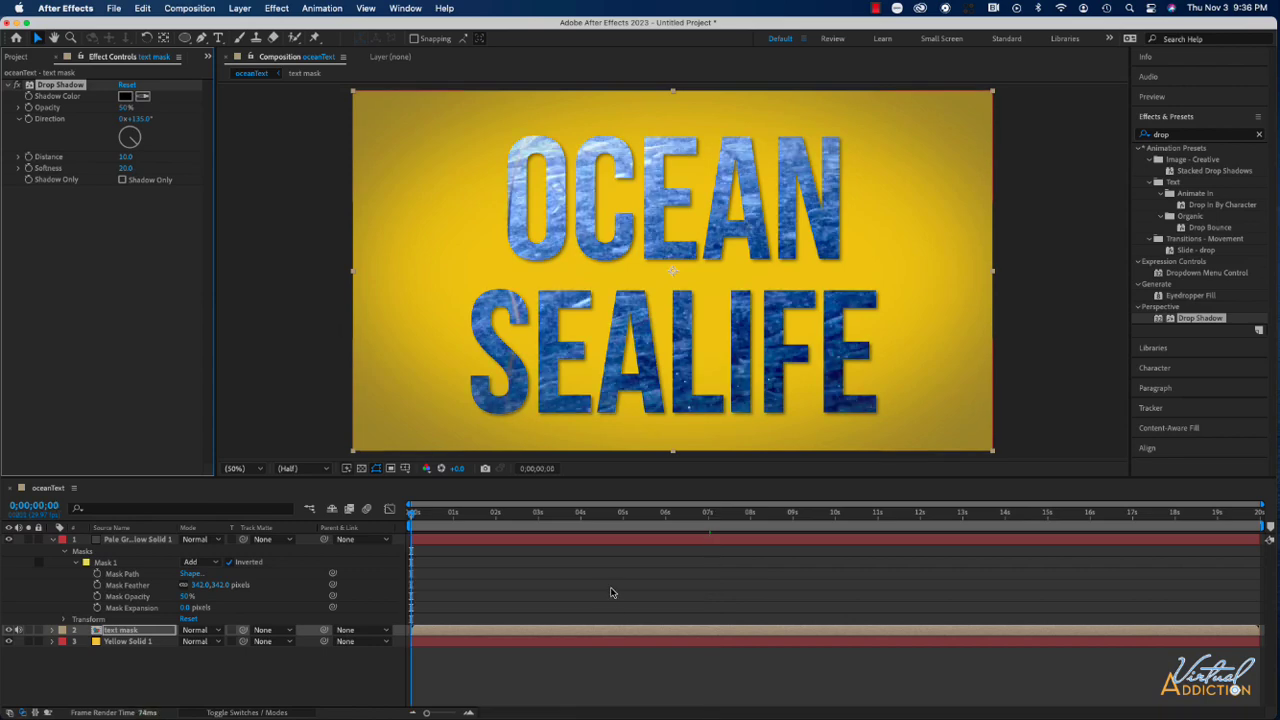
key("space")
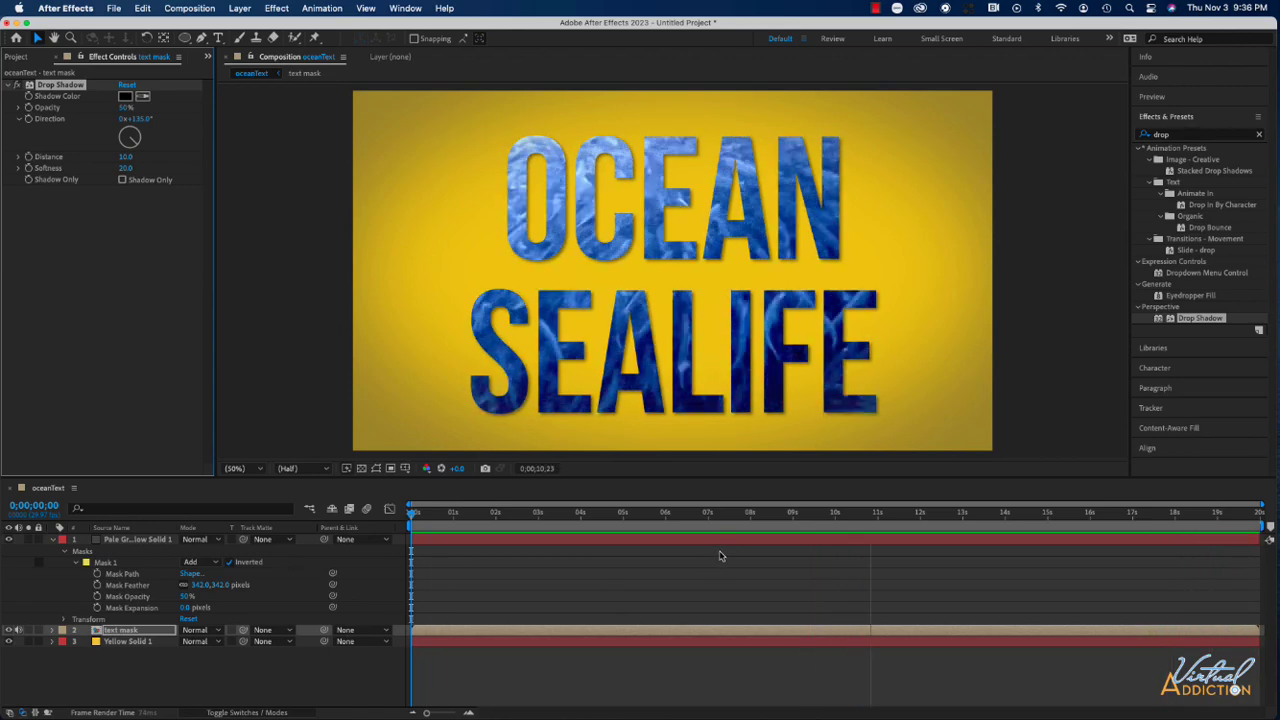
key("space")
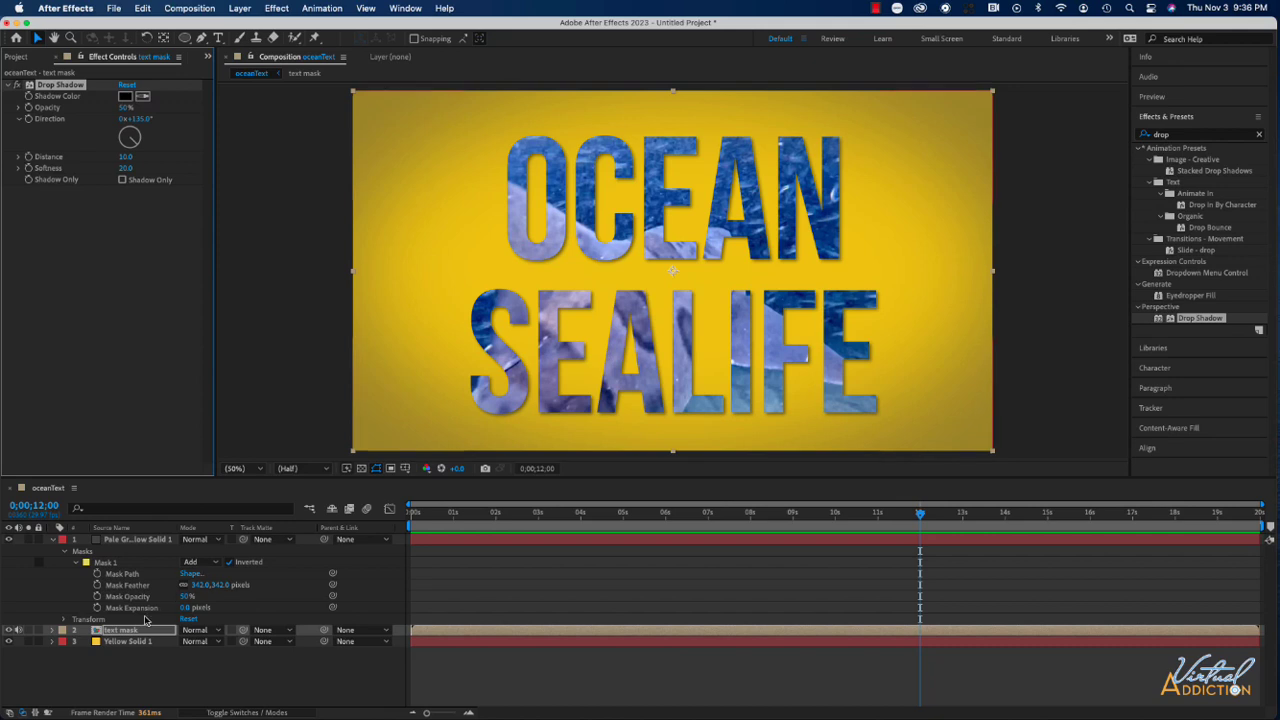
Open the text mask pre-composition.
double_click(96, 631)
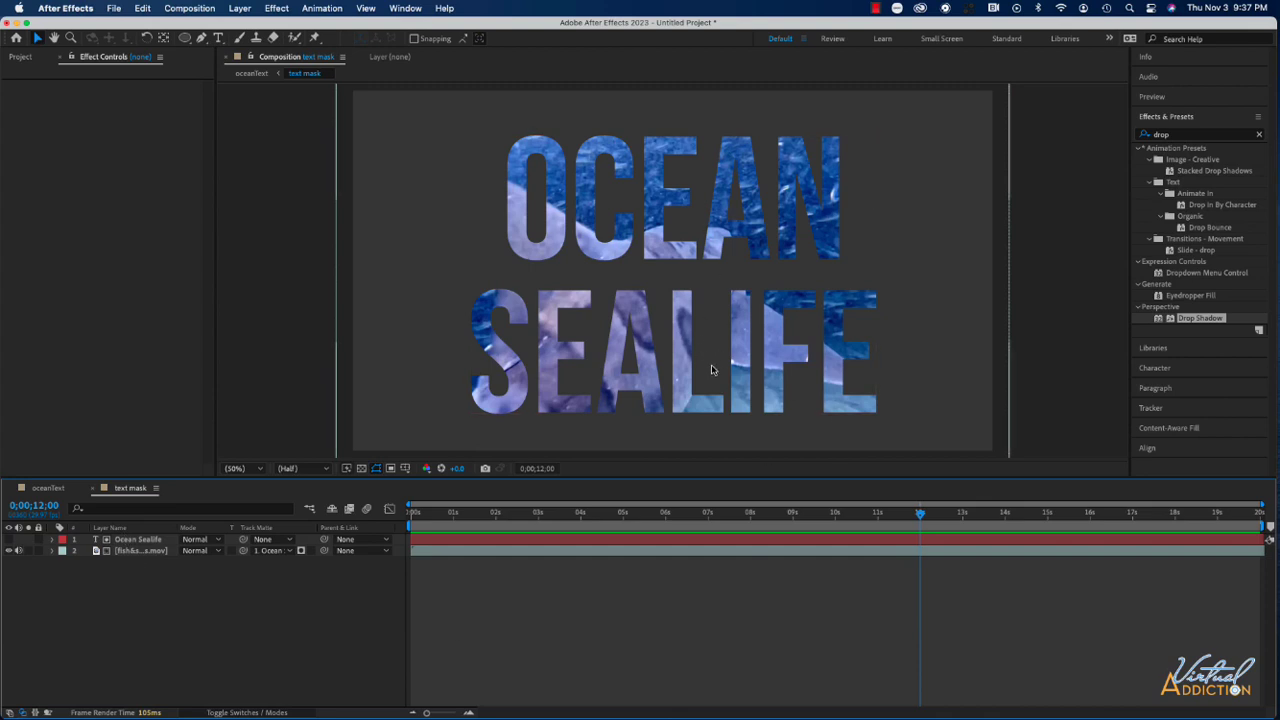
left_click(609, 539)
left_click(618, 563)
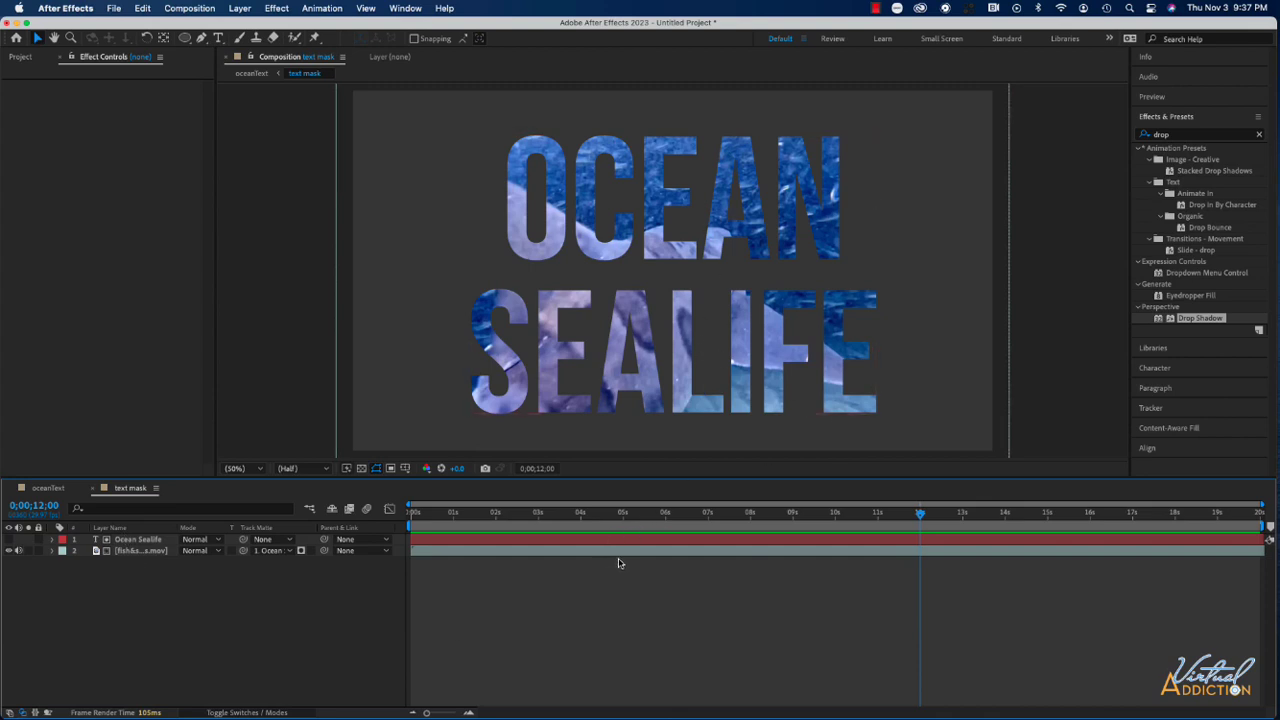
Slide the fish&sharks.mov footage earlier in time and preview the comp.
left_click(754, 553)
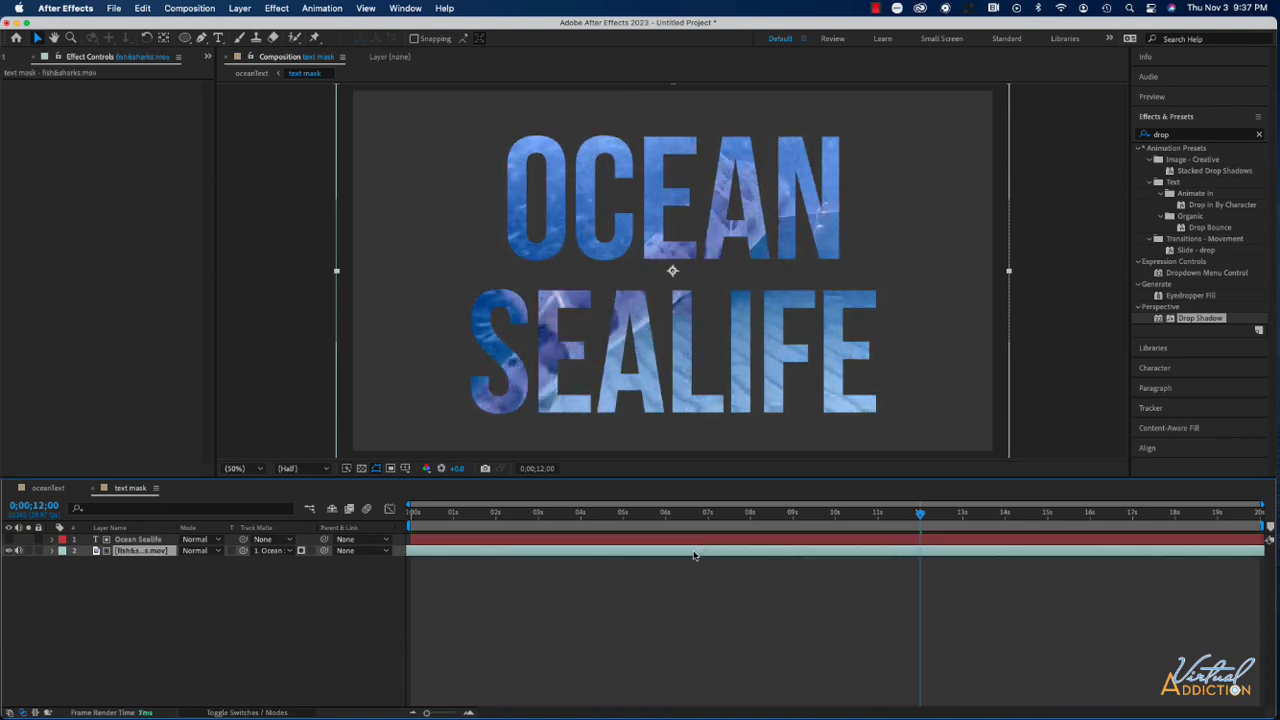
left_click_drag(650, 553, 408, 514)
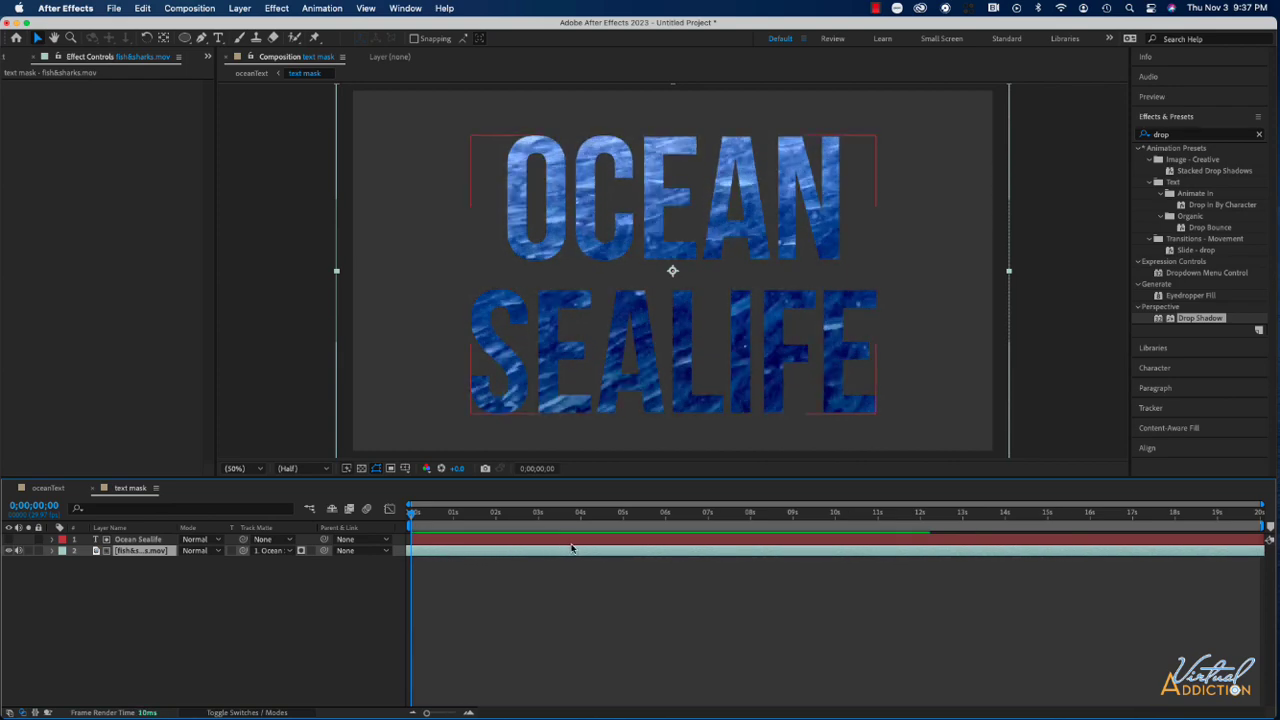
left_click_drag(592, 553, 495, 553)
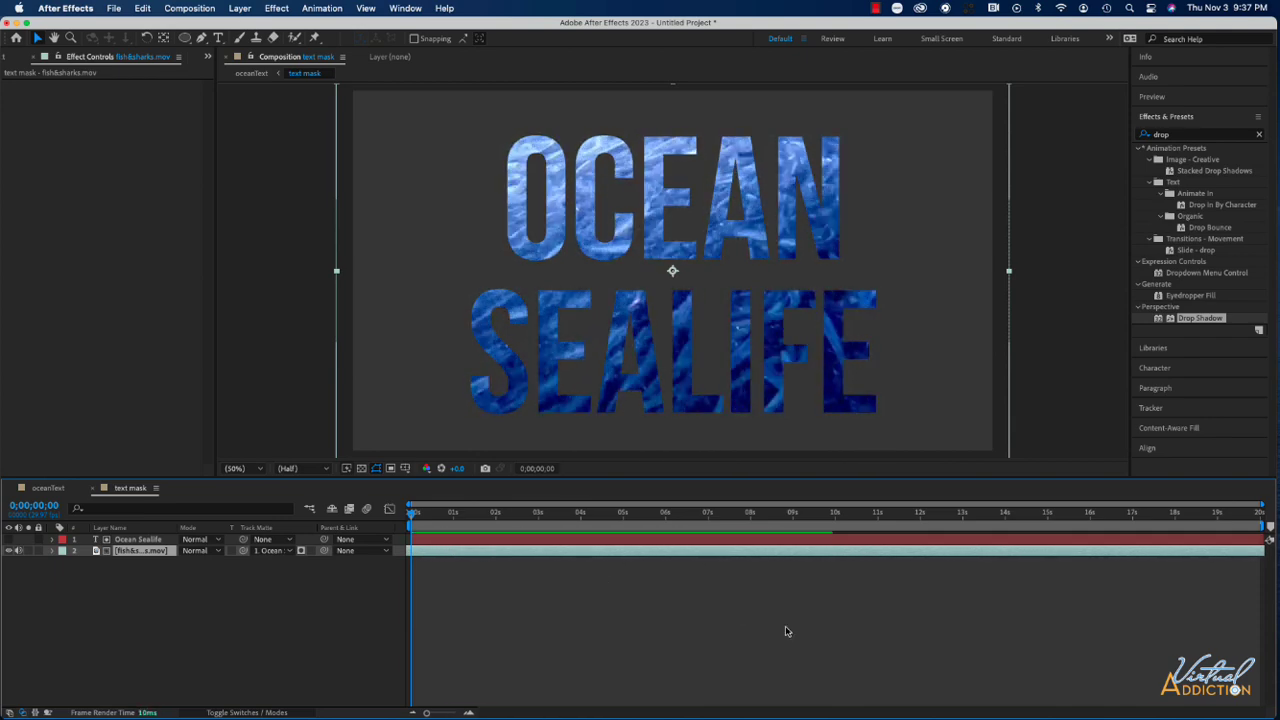
key("space")
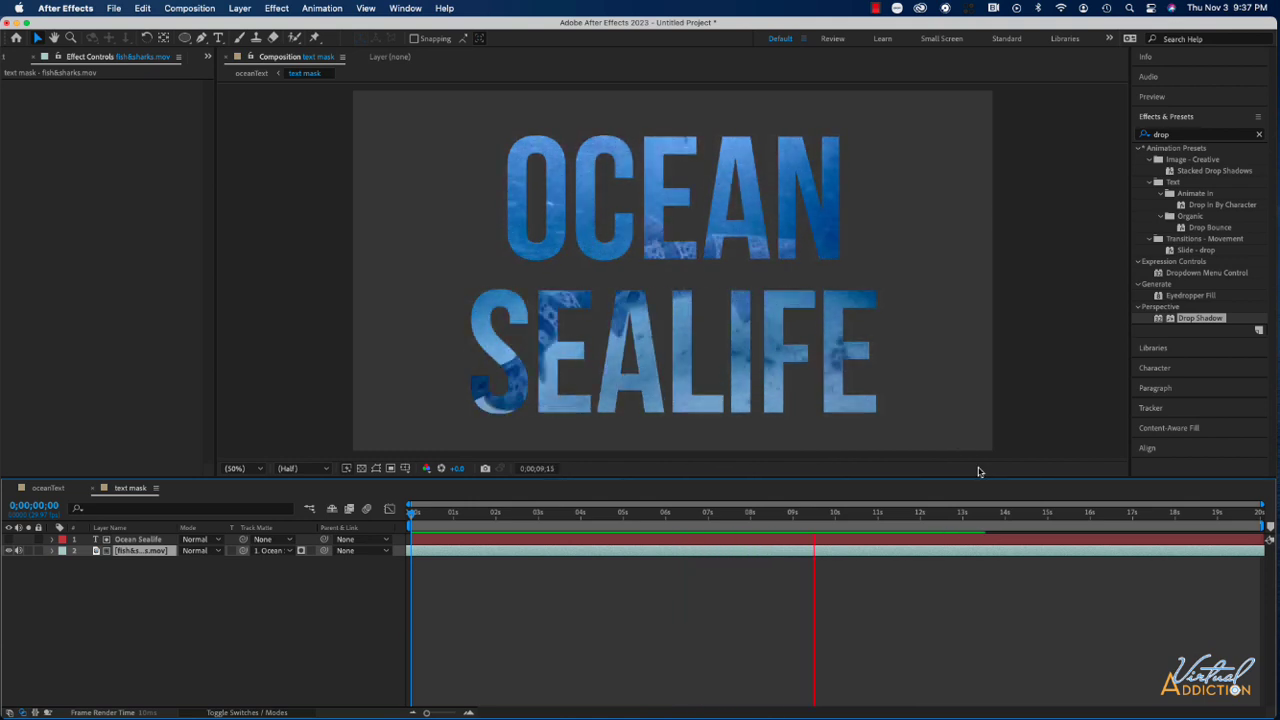
Stop the preview, return to the oceanText composition and play it back.
key("h")
key("space")
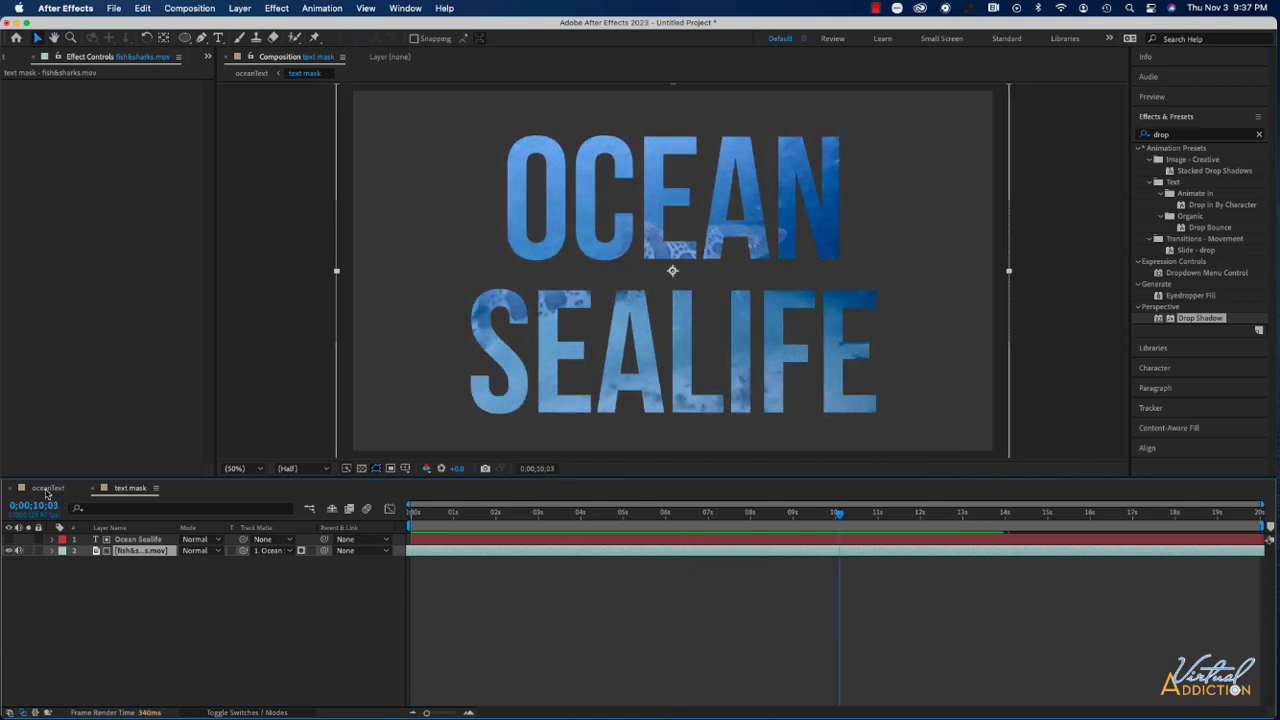
left_click(46, 488)
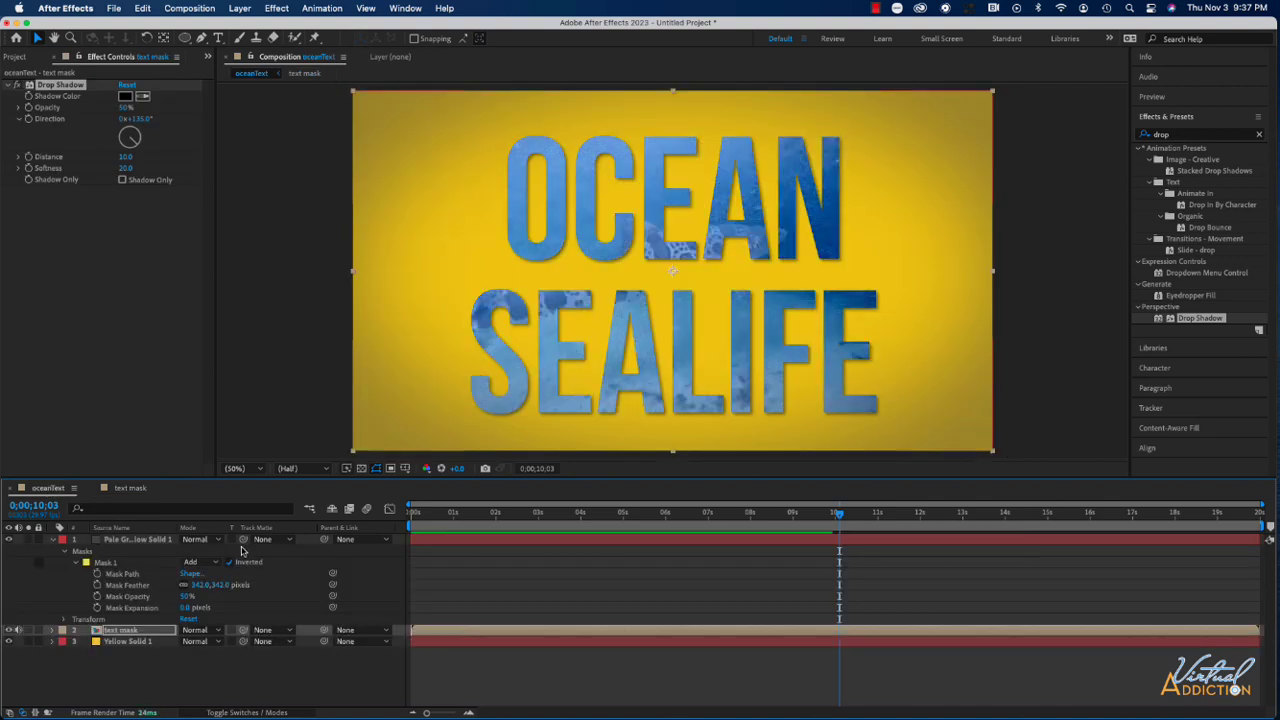
key("space")
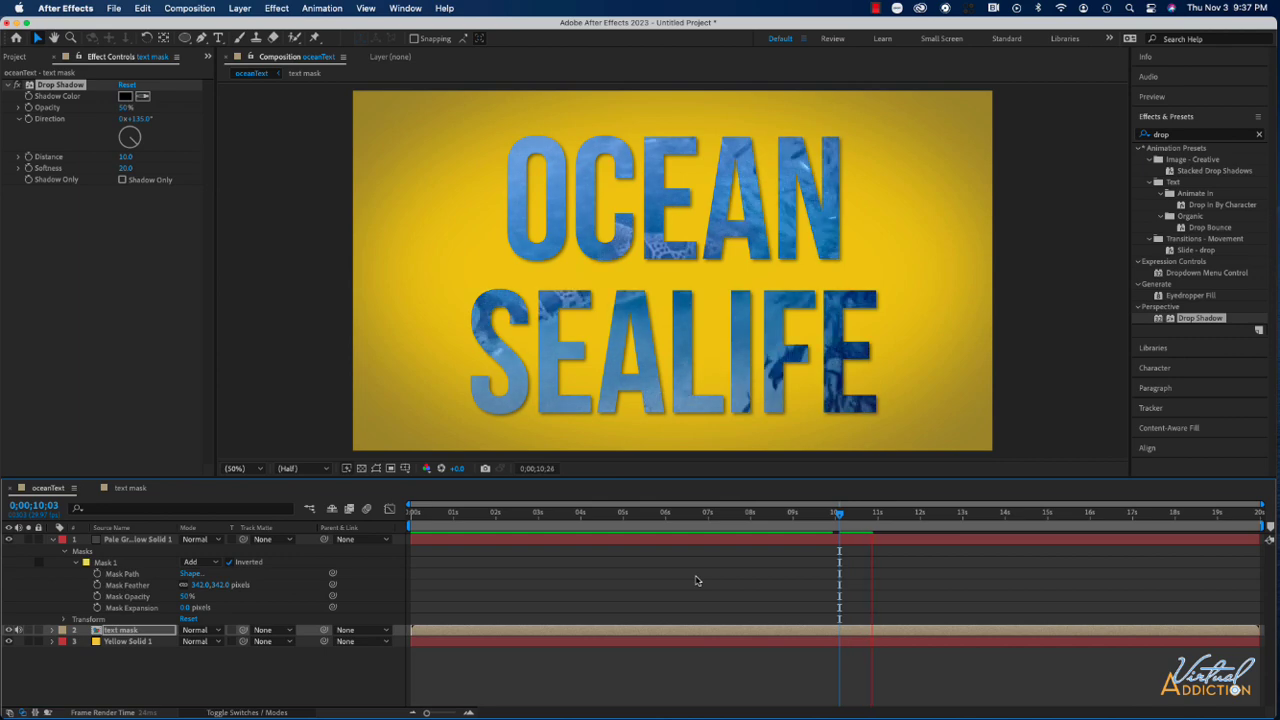